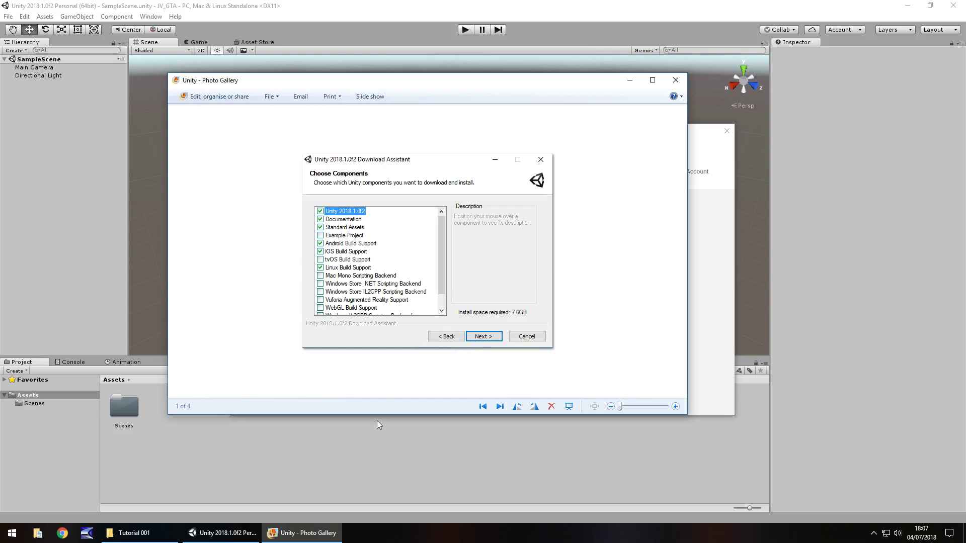
# Bring the Unity project launcher in front of Windows Photo Gallery.
pyautogui.click(268, 480)
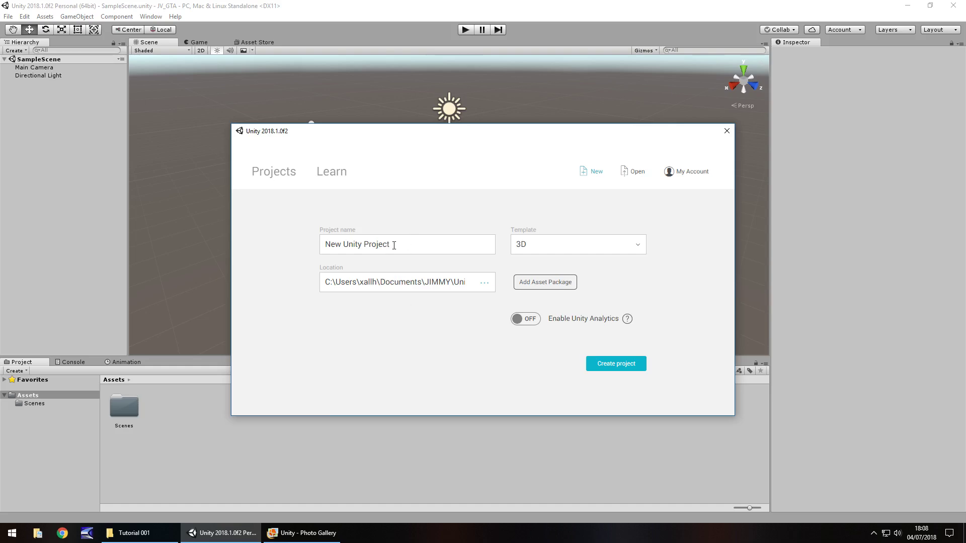
# Rename the new 3D project to GTAClone and create it.
pyautogui.moveTo(394, 246); pyautogui.dragTo(324, 238)
pyautogui.write('Test')
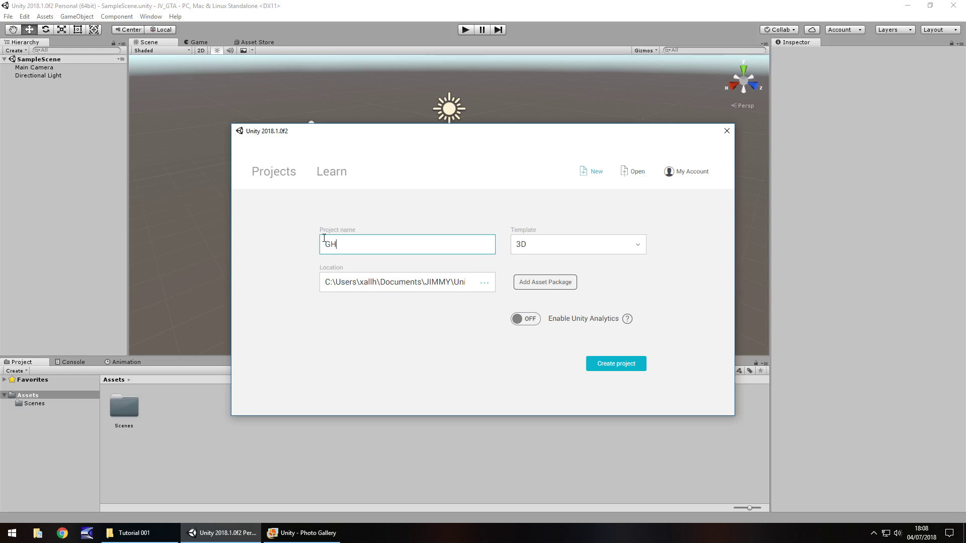
pyautogui.press('BackSpace')
pyautogui.press('BackSpace')
pyautogui.press('BackSpace')
pyautogui.press('BackSpace')
pyautogui.write('GTAClone')
pyautogui.click(615, 370)
# Close the Unity project launcher to reveal the SampleScene editor.
pyautogui.click(727, 132)
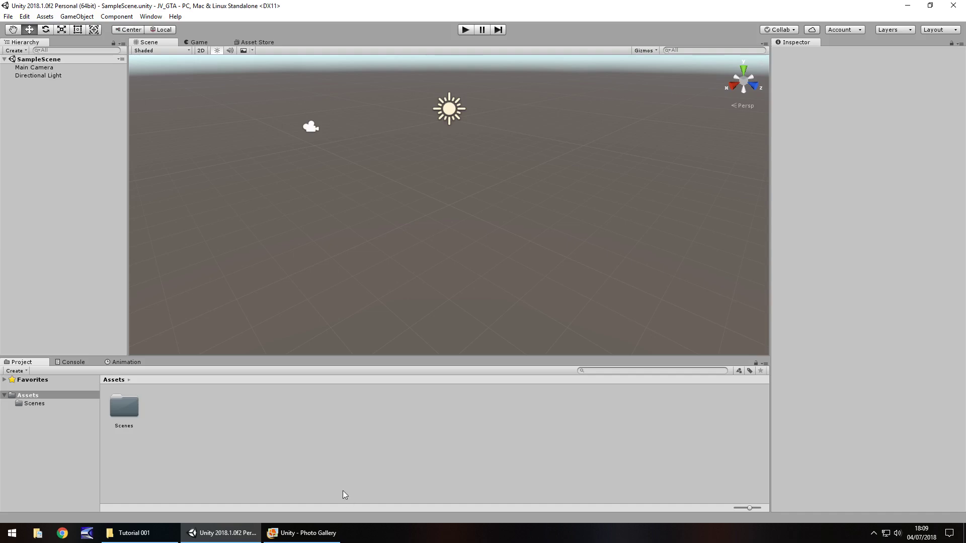
# Page through screenshots GTA001 to GTA003 in Photo Gallery, then close the gallery.
pyautogui.click(319, 532)
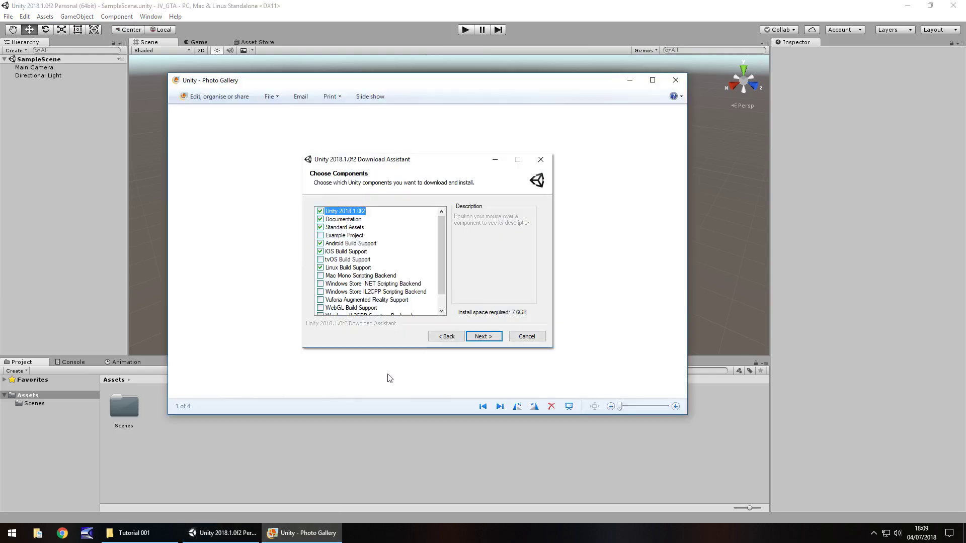
pyautogui.press('Right')
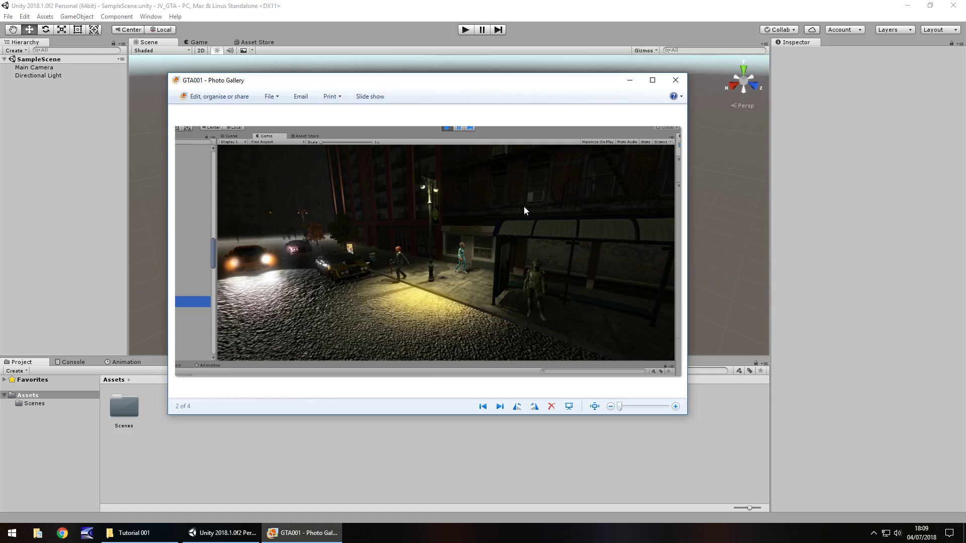
pyautogui.press('Right')
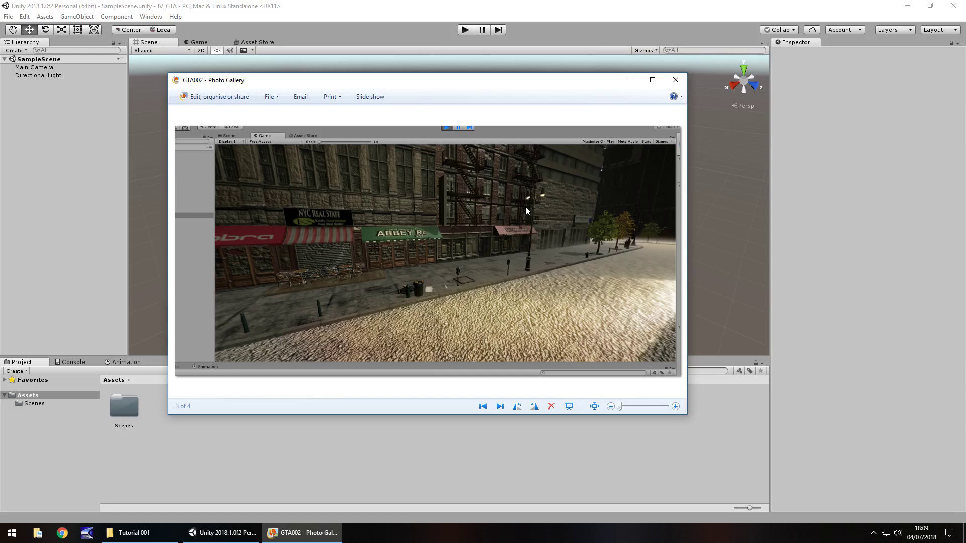
pyautogui.press('Right')
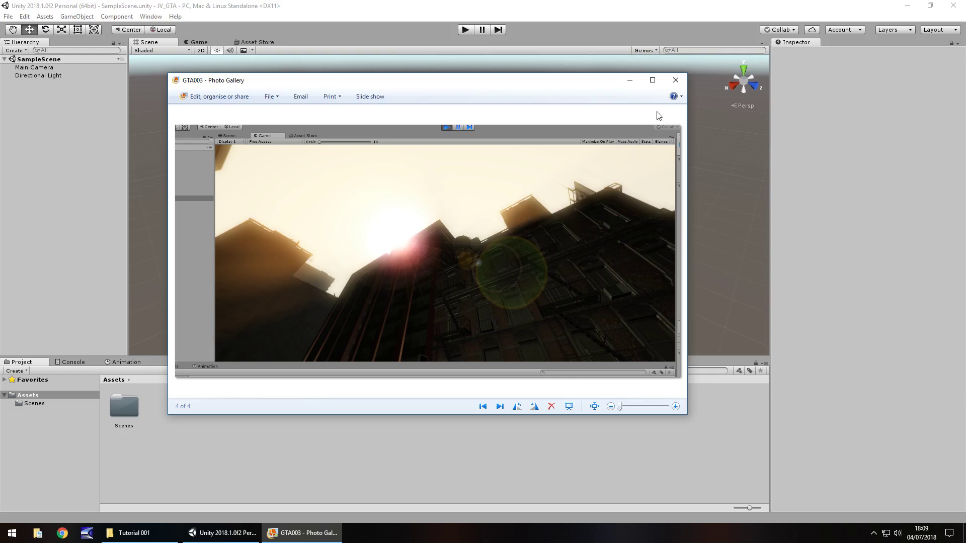
pyautogui.click(675, 80)
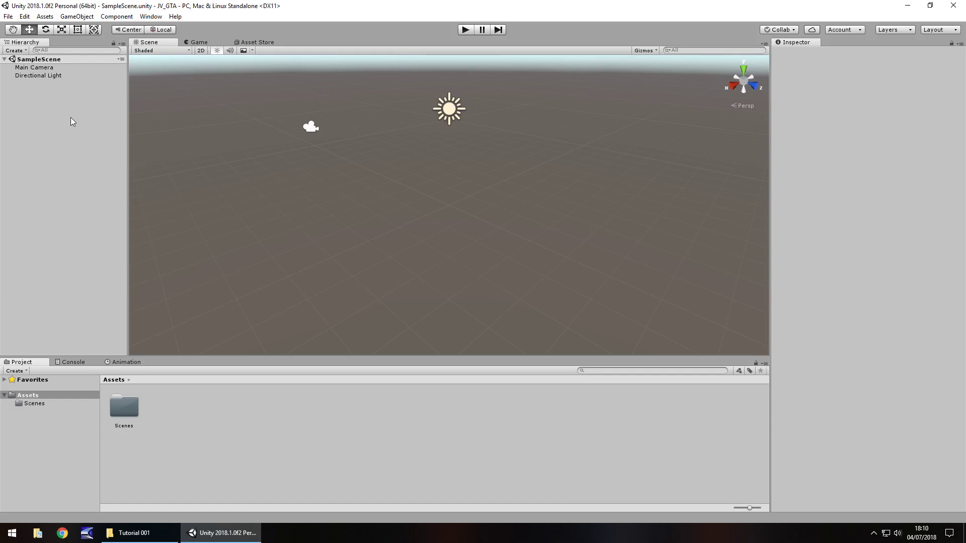
pyautogui.click(48, 75)
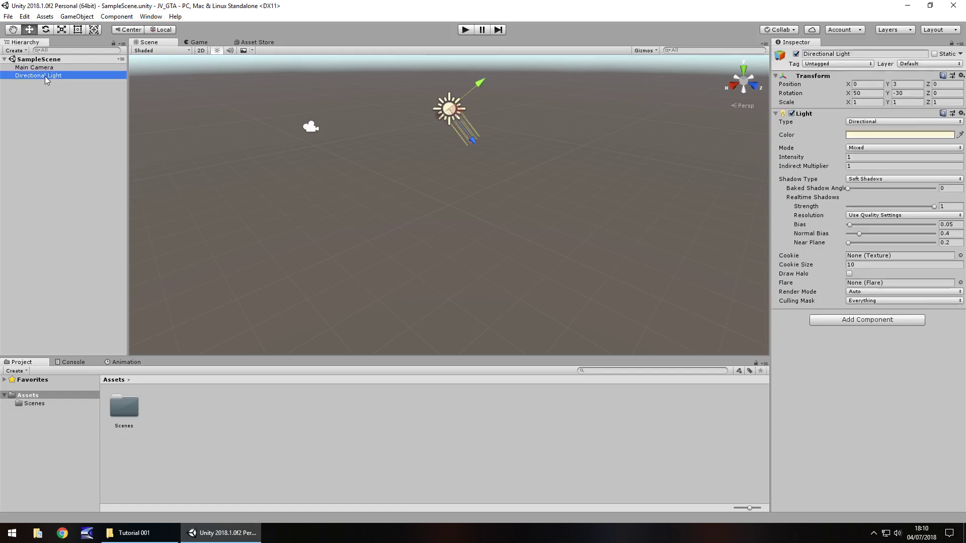
pyautogui.click(35, 67)
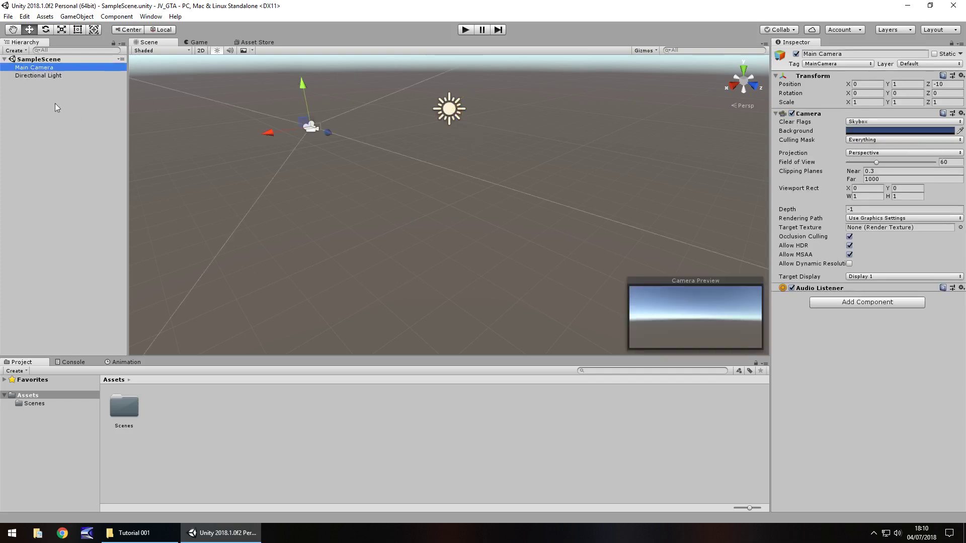
pyautogui.click(30, 76)
pyautogui.click(40, 69)
pyautogui.click(40, 75)
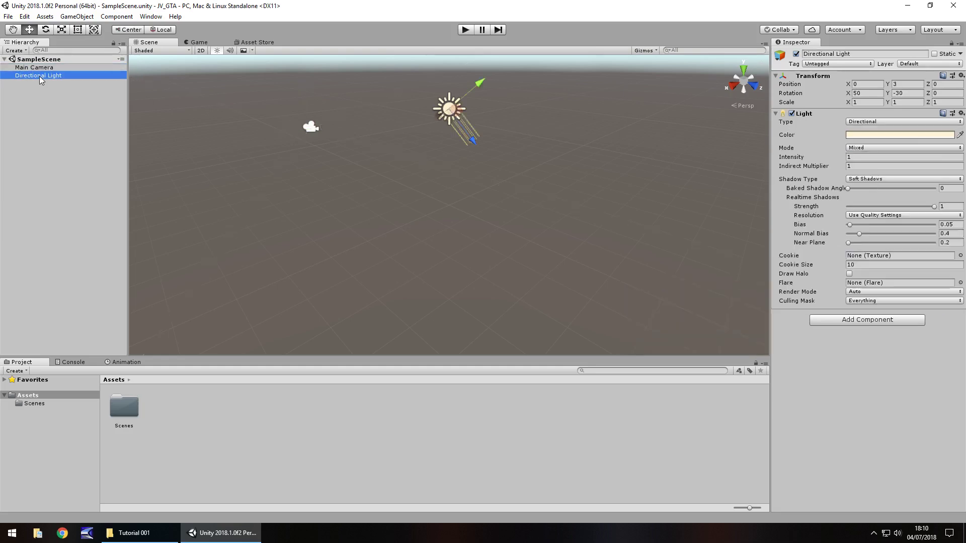
pyautogui.click(40, 68)
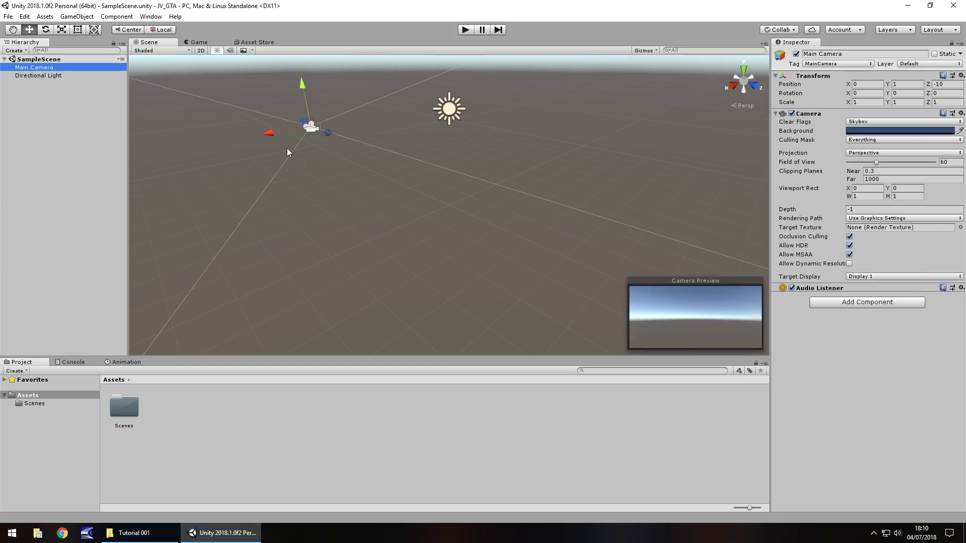
pyautogui.moveTo(269, 133); pyautogui.dragTo(345, 121)
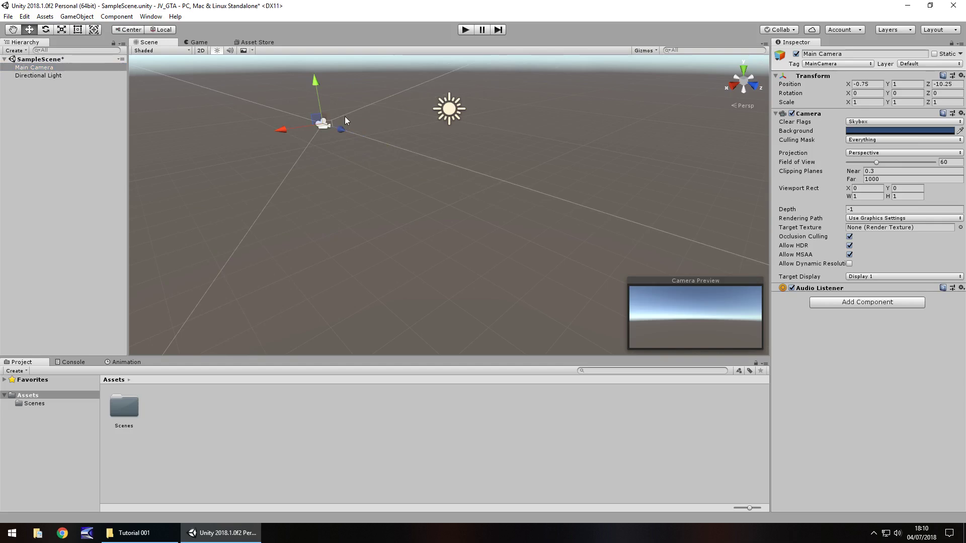
pyautogui.hotkey('ctrl', 'z')
pyautogui.hotkey('ctrl', 'z')
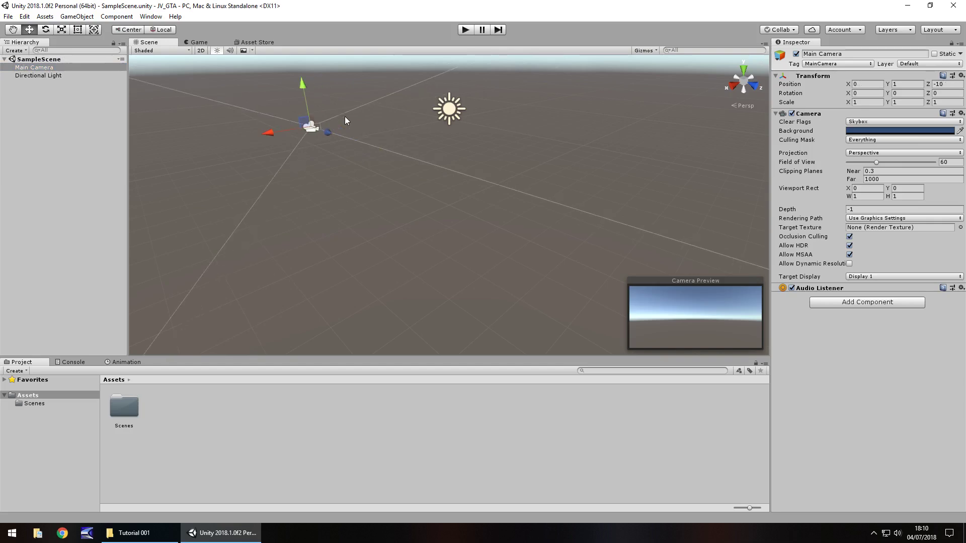
pyautogui.hotkey('ctrl', 'z')
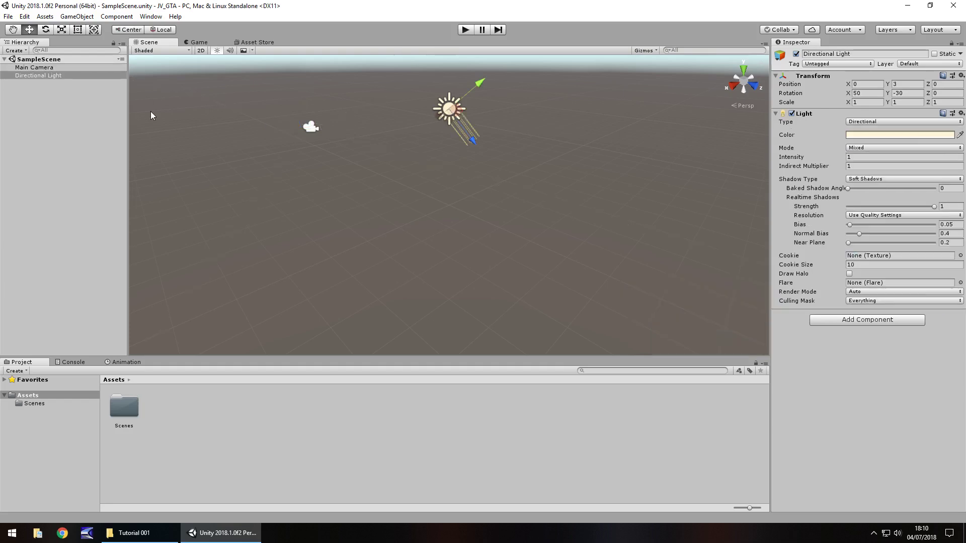
pyautogui.click(194, 43)
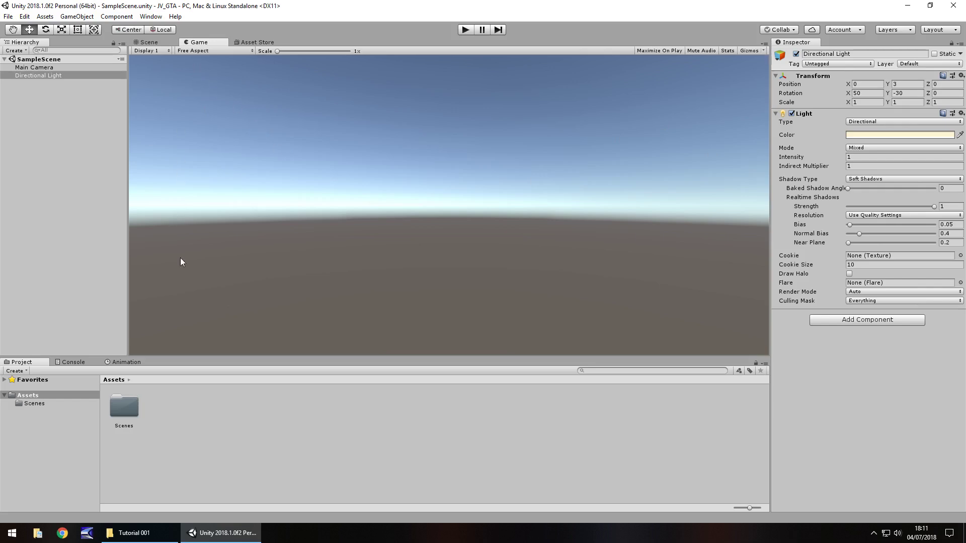
pyautogui.click(49, 68)
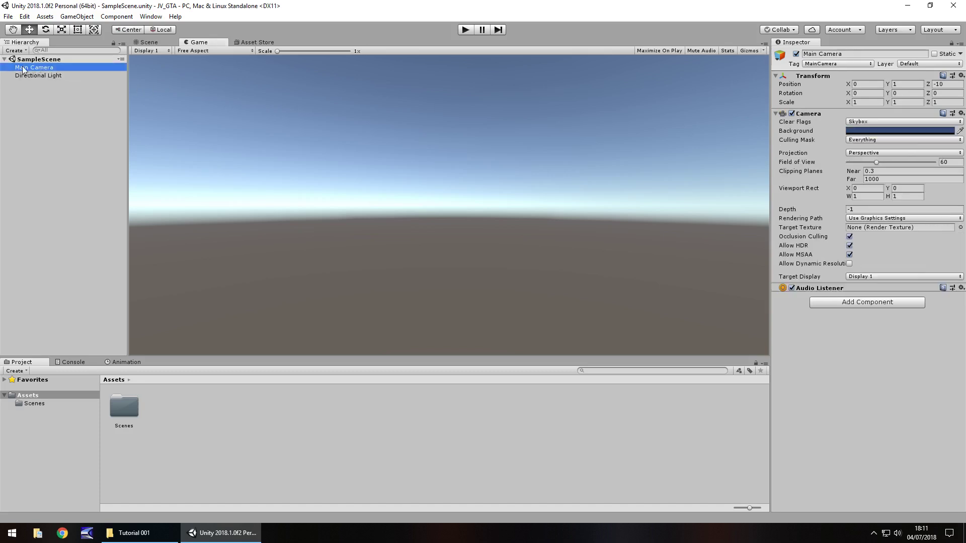
pyautogui.click(146, 43)
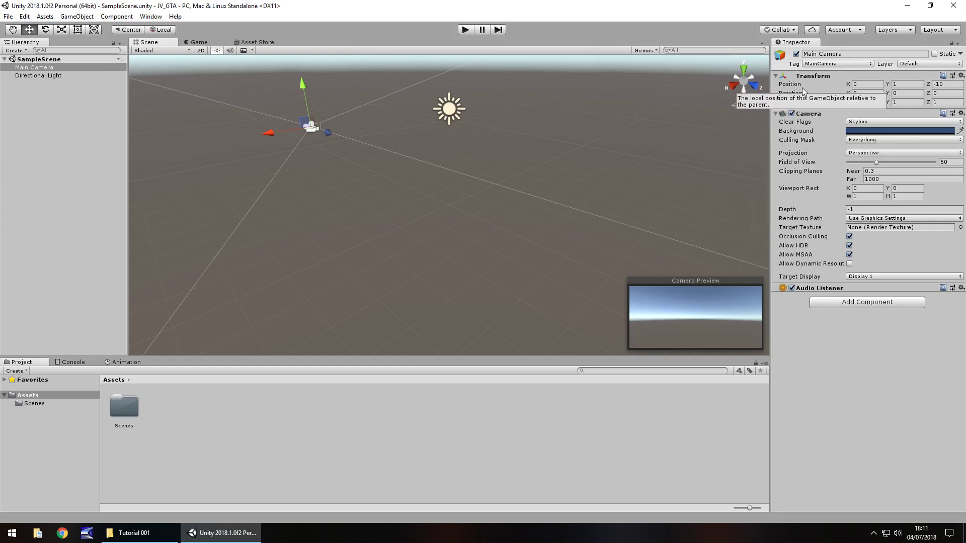
pyautogui.click(39, 68)
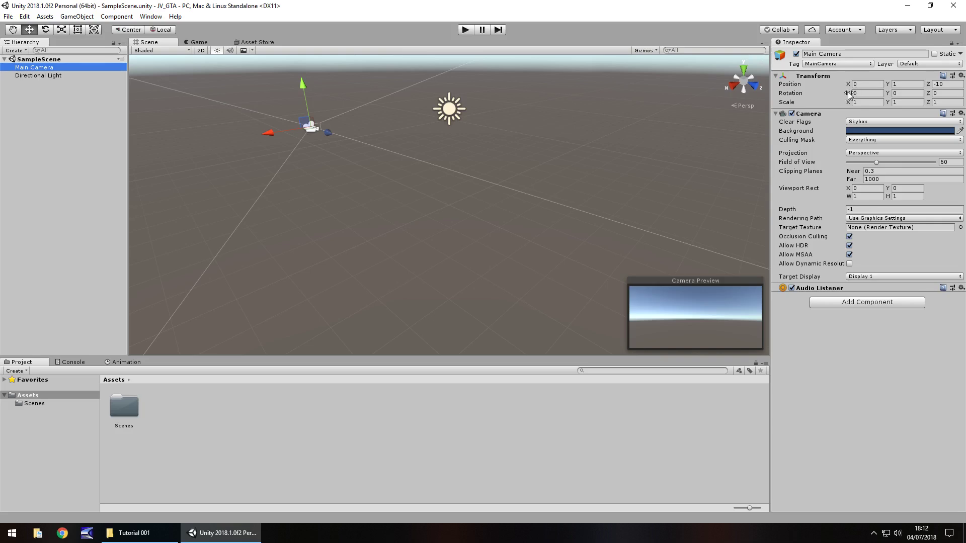
pyautogui.moveTo(849, 96); pyautogui.dragTo(326, 193)
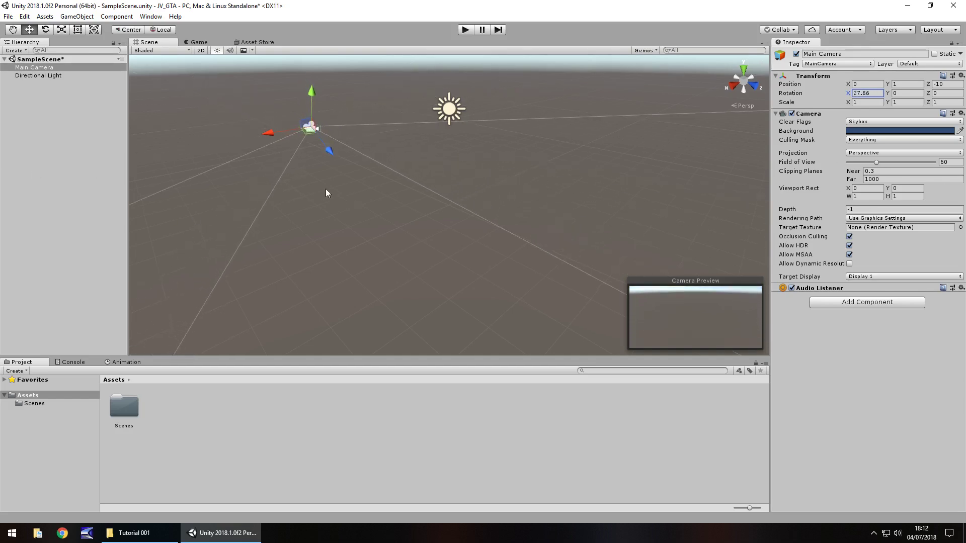
pyautogui.click(863, 94)
pyautogui.write('20')
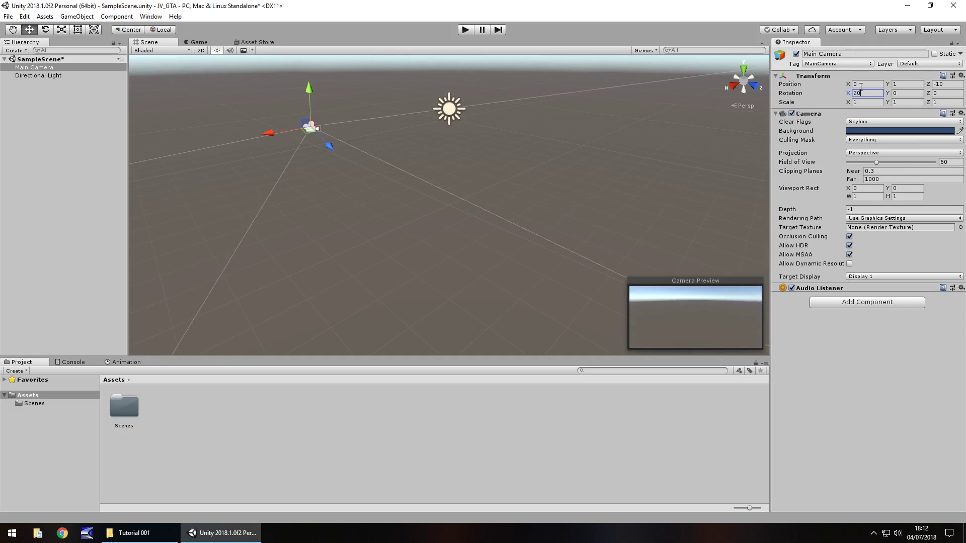
pyautogui.press('BackSpace')
pyautogui.press('BackSpace')
pyautogui.write('-50')
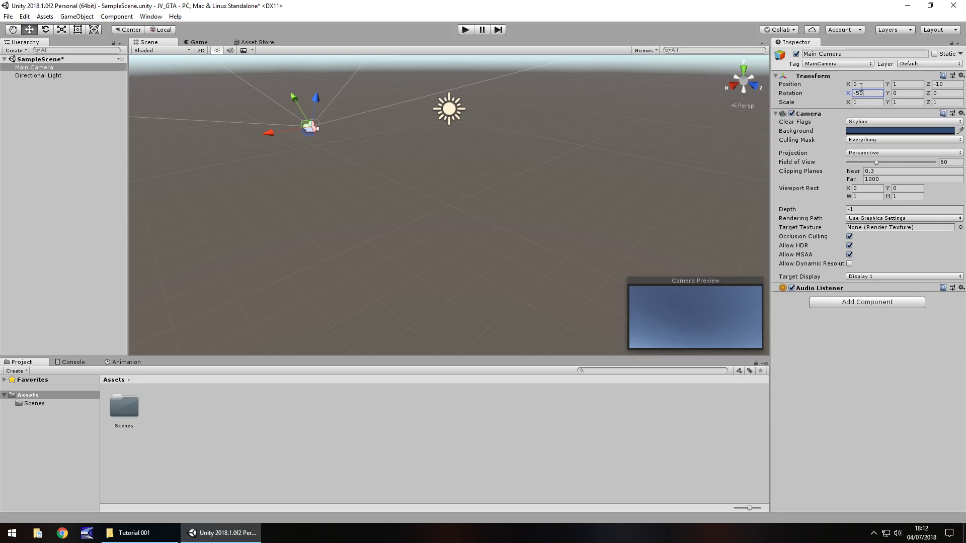
pyautogui.hotkey('ctrl', 'z')
pyautogui.hotkey('ctrl', 'z')
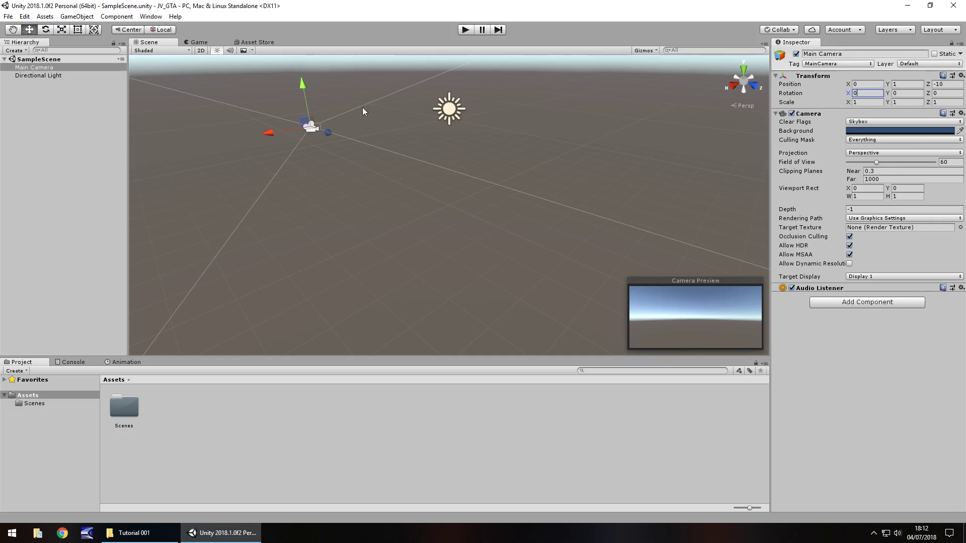
# Zero the Main Camera's Y and Z position so it sits at 0, 0, 0, and show the Console.
pyautogui.click(878, 84)
pyautogui.click(902, 84)
pyautogui.write('0')
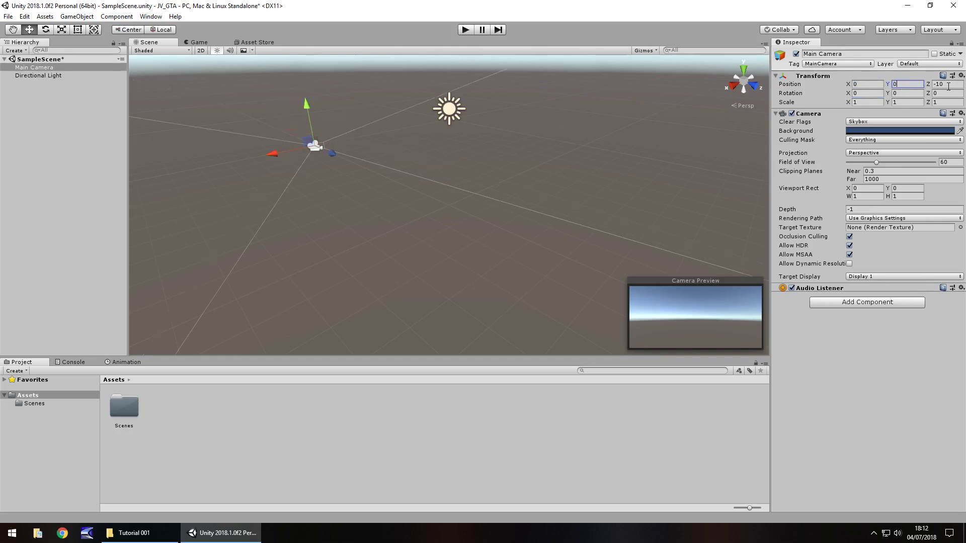
pyautogui.press('Tab')
pyautogui.write('0')
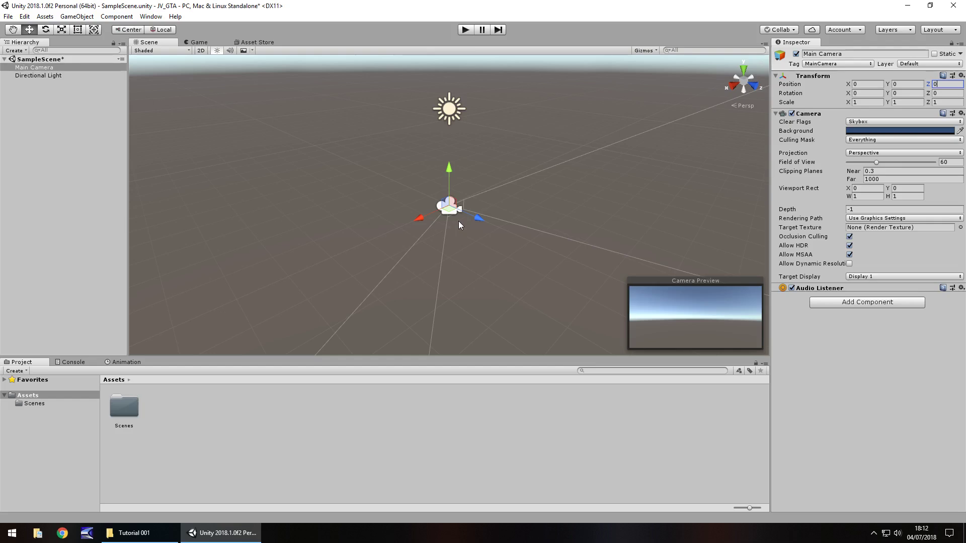
pyautogui.moveTo(476, 213); pyautogui.dragTo(440, 230)
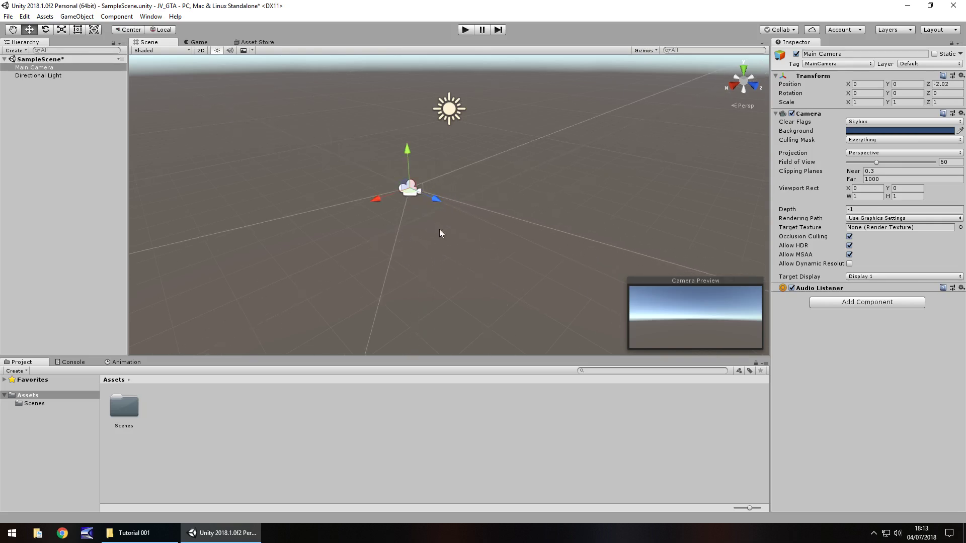
pyautogui.click(948, 84)
pyautogui.write('0')
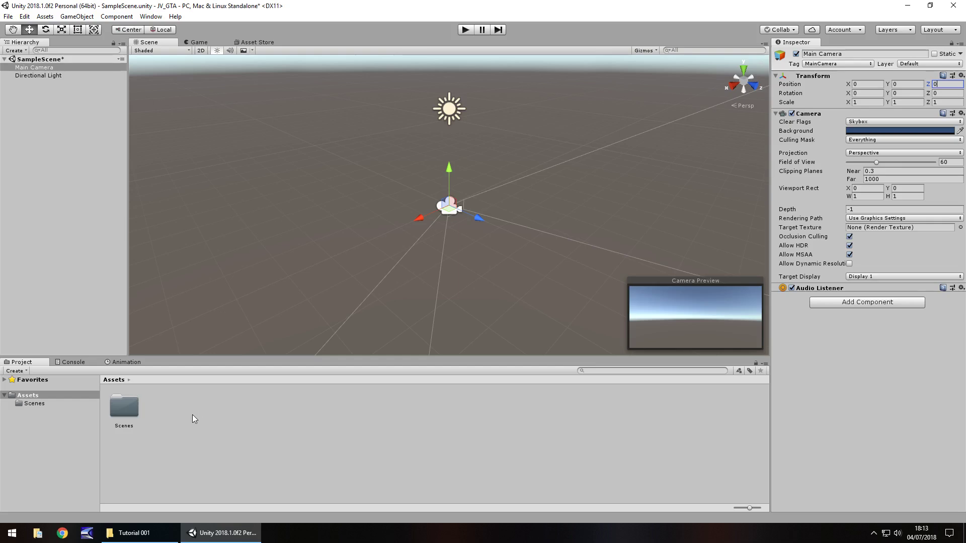
pyautogui.click(82, 363)
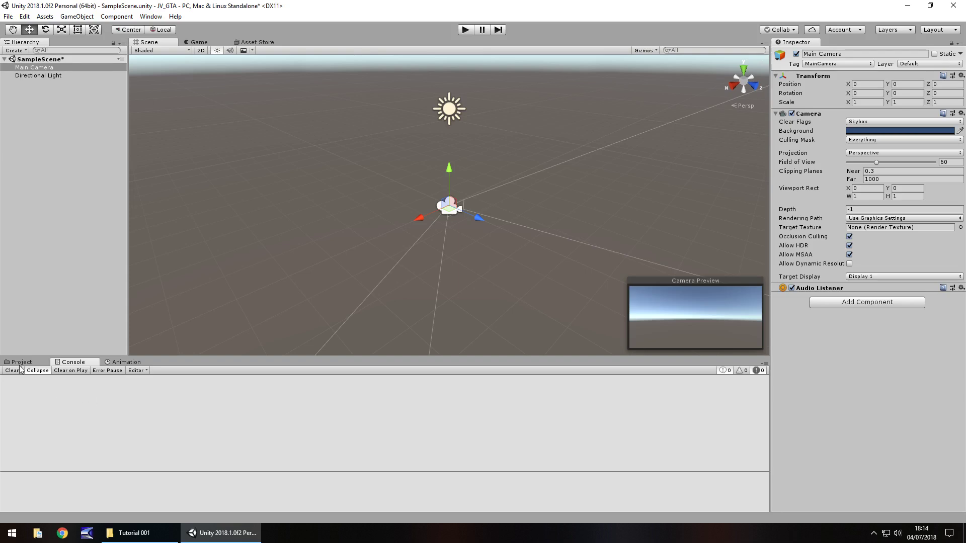
# View the Animation tab and its options menu, then return to the Project tab's Assets folder.
pyautogui.click(124, 362)
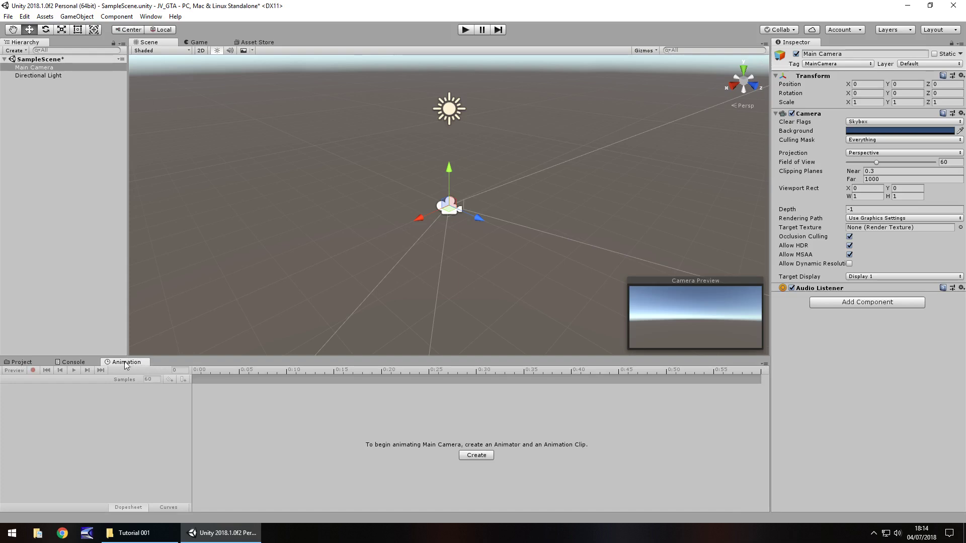
pyautogui.click(765, 363)
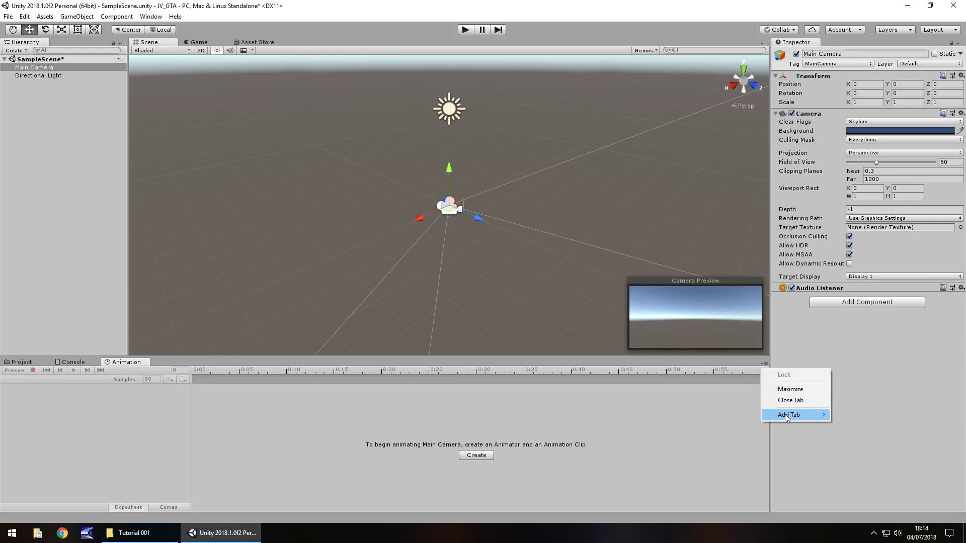
pyautogui.moveTo(786, 415)
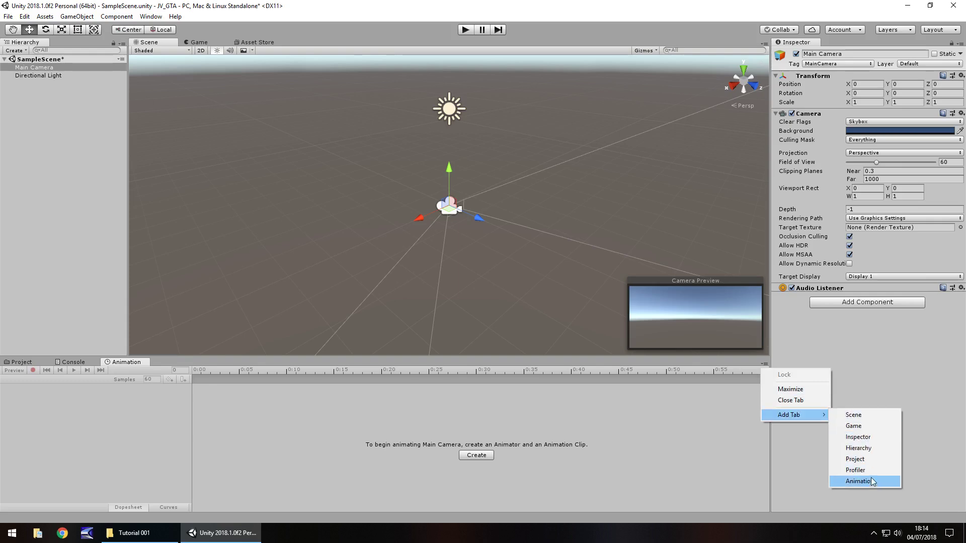
pyautogui.click(424, 456)
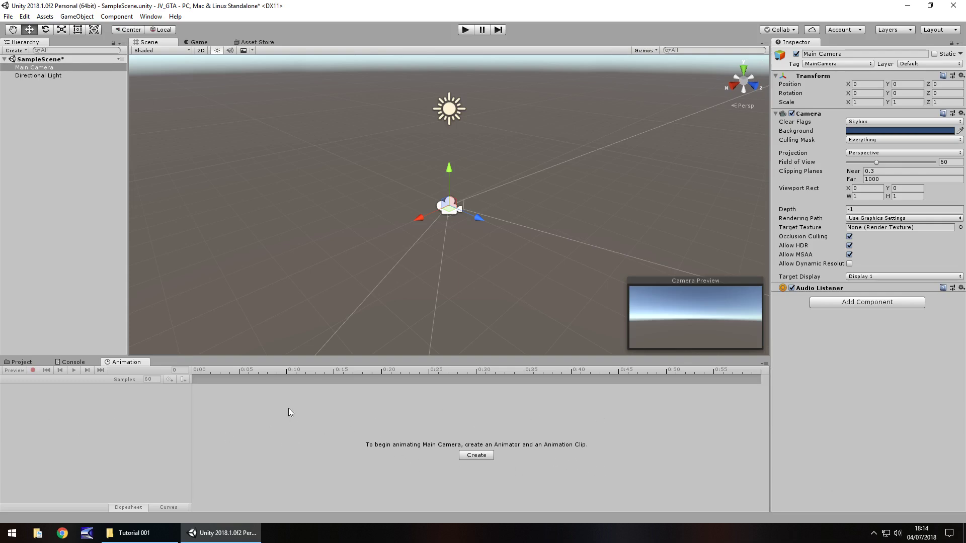
pyautogui.click(22, 362)
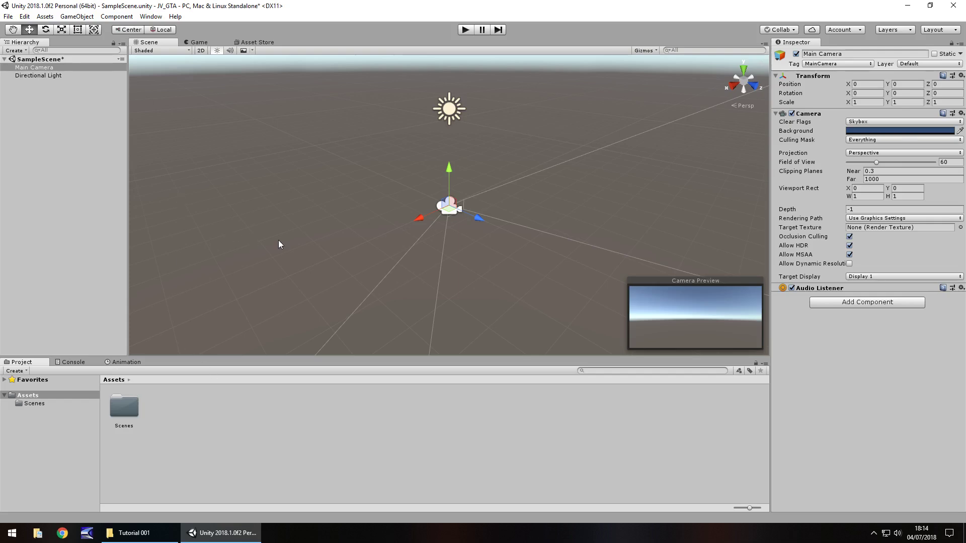
pyautogui.click(126, 363)
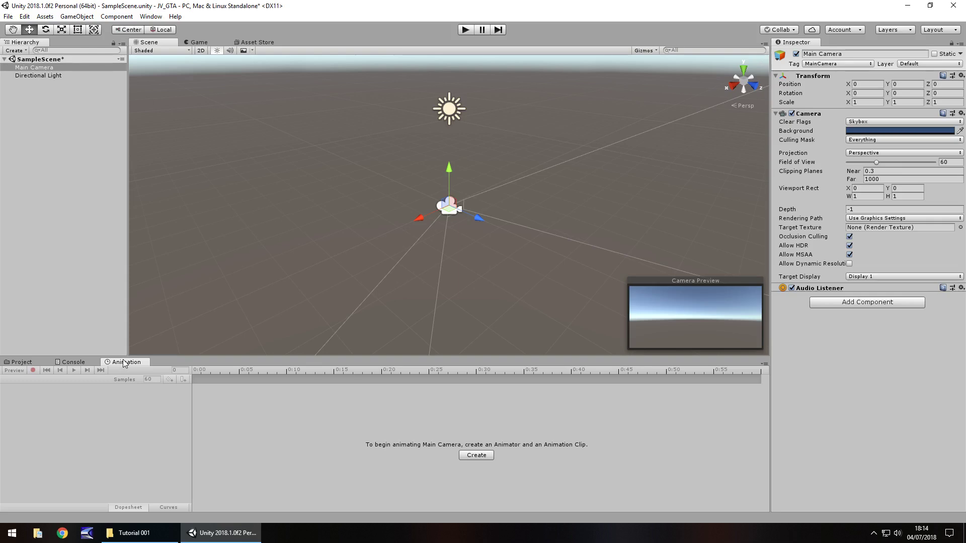
pyautogui.moveTo(125, 365); pyautogui.dragTo(390, 204)
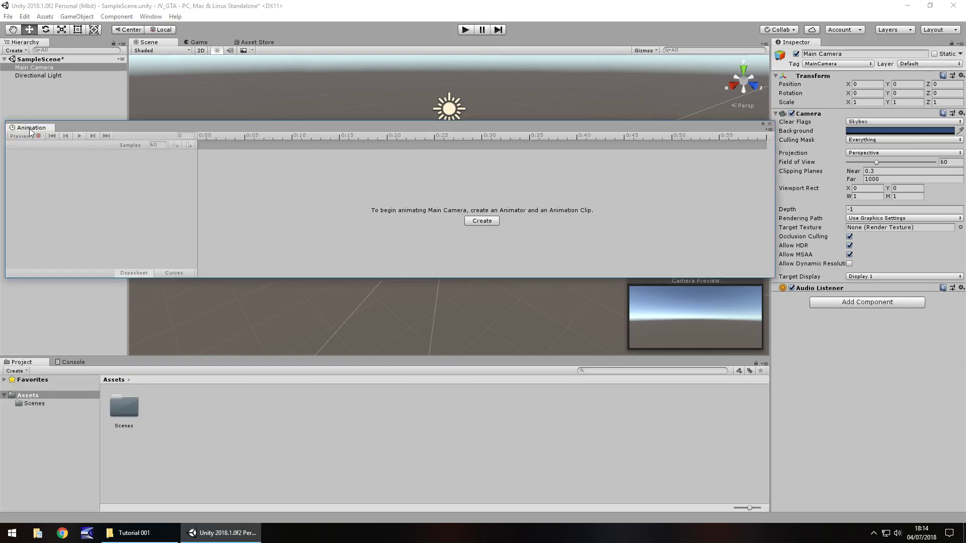
pyautogui.moveTo(27, 132); pyautogui.dragTo(129, 366)
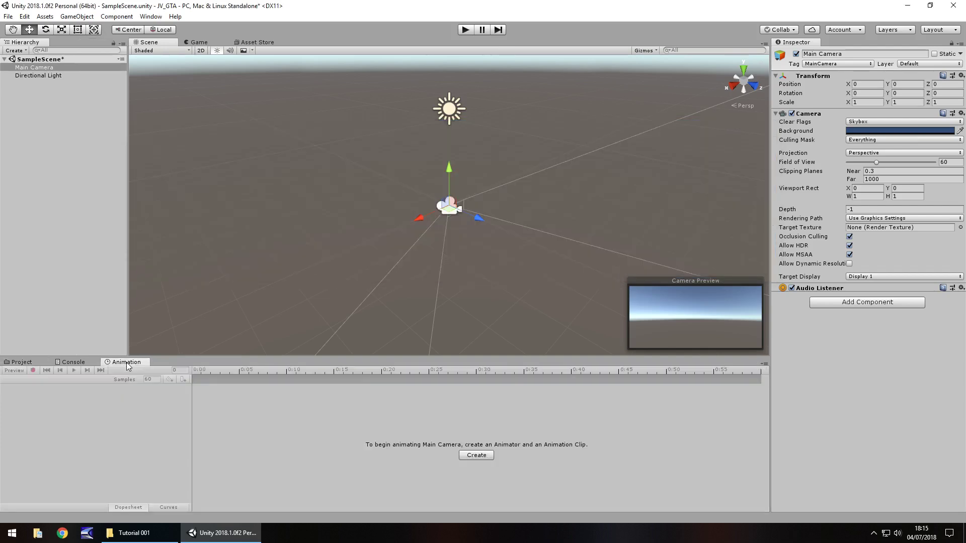
pyautogui.click(23, 362)
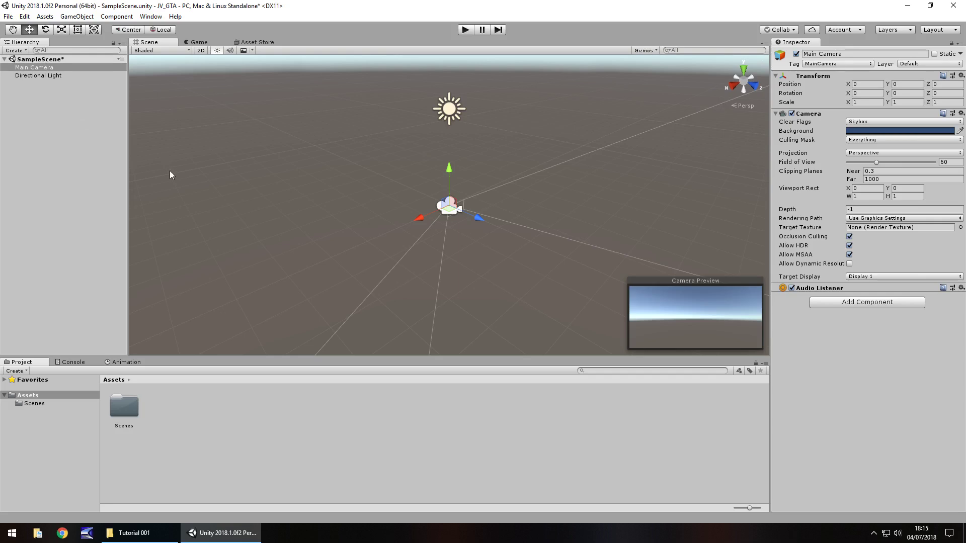
# Revert the editor layout using Window > Layouts > Revert Factory Settings.
pyautogui.click(151, 16)
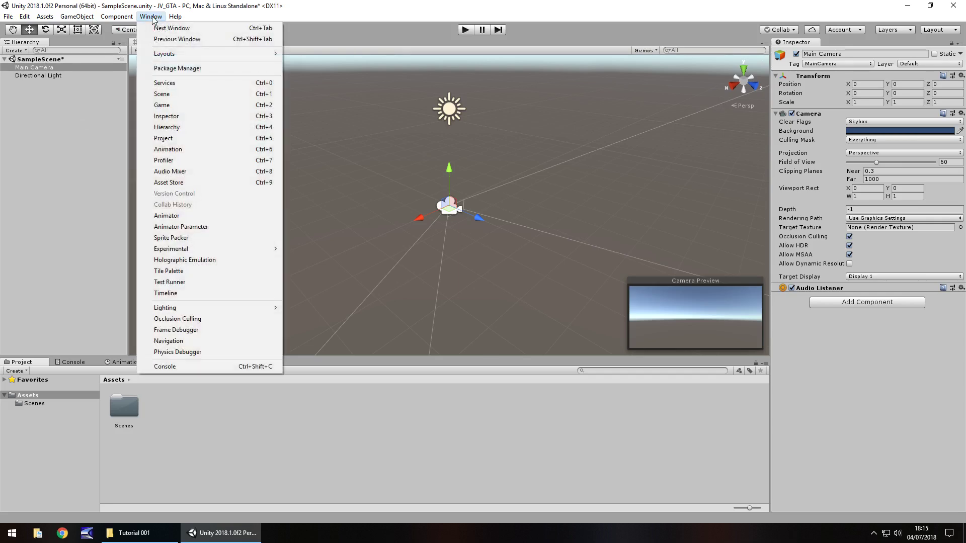
pyautogui.moveTo(167, 55)
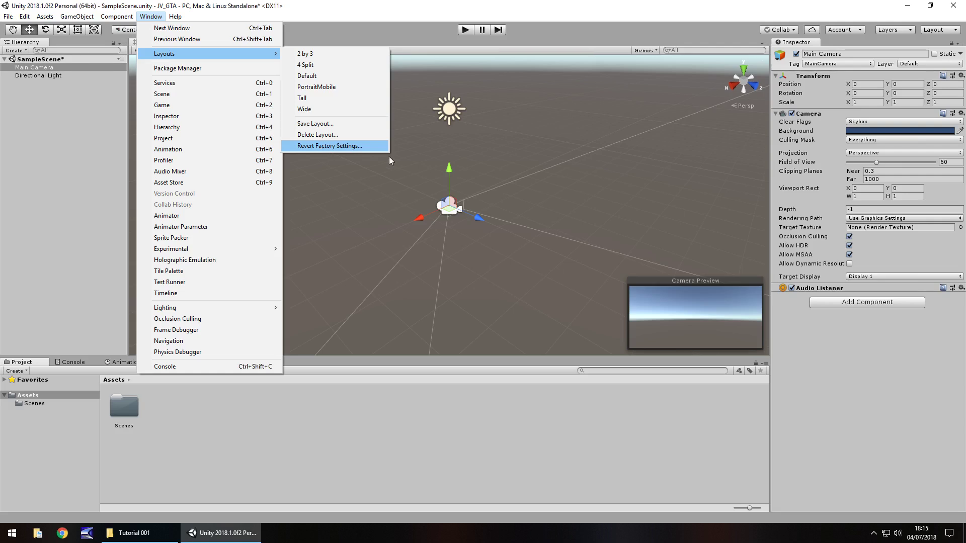
pyautogui.click(323, 146)
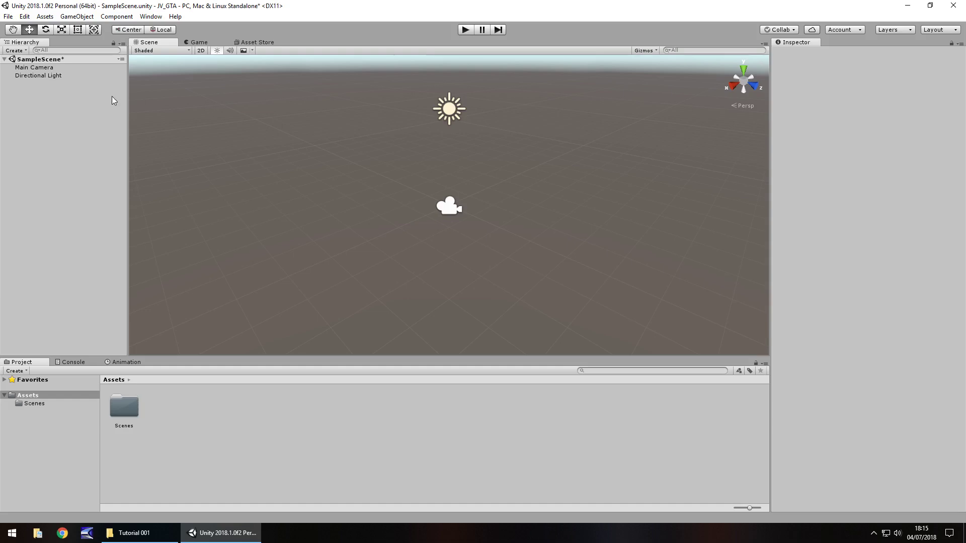
pyautogui.click(10, 17)
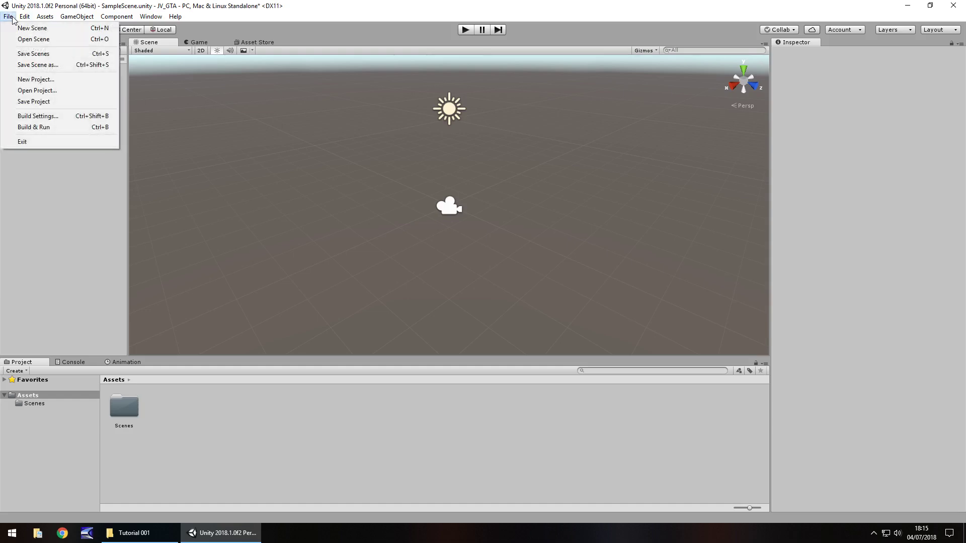
pyautogui.click(53, 116)
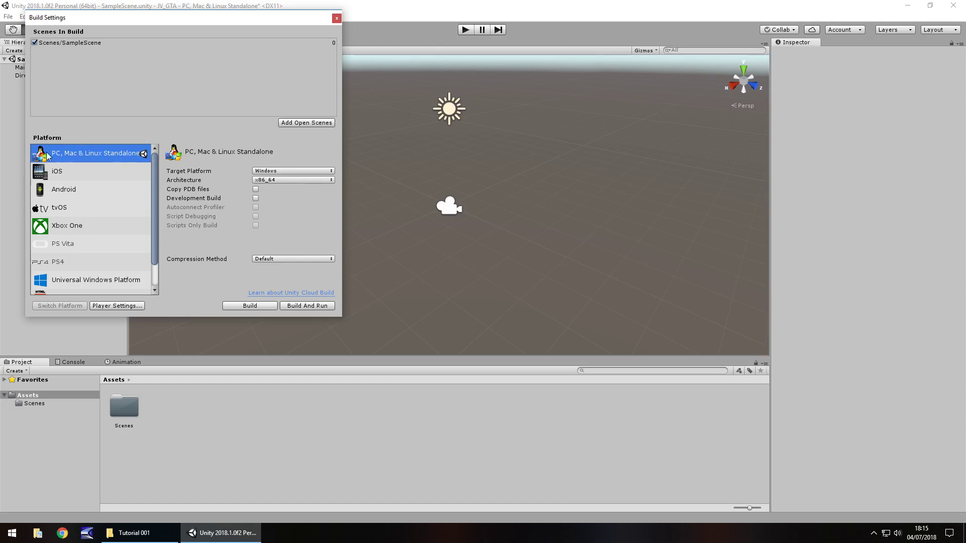
pyautogui.click(72, 173)
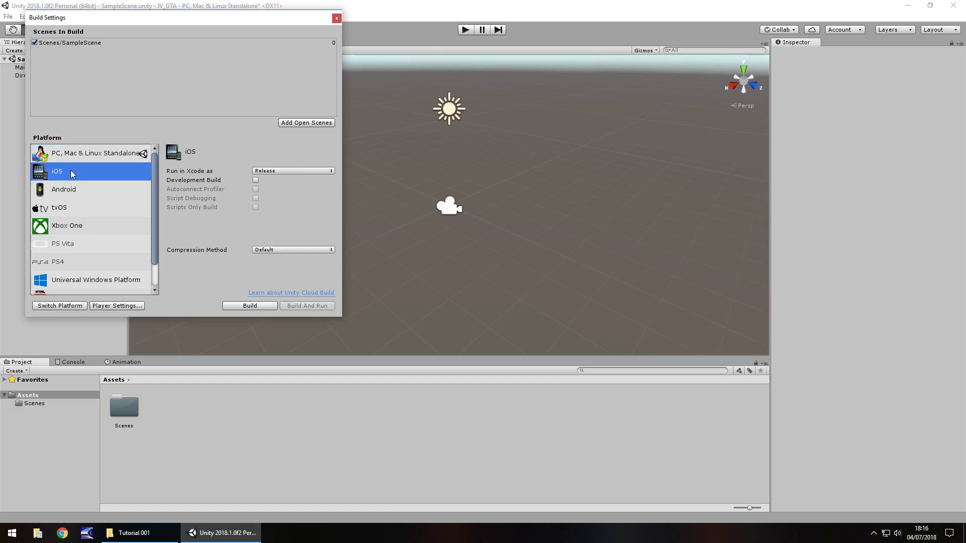
pyautogui.click(74, 191)
pyautogui.click(78, 233)
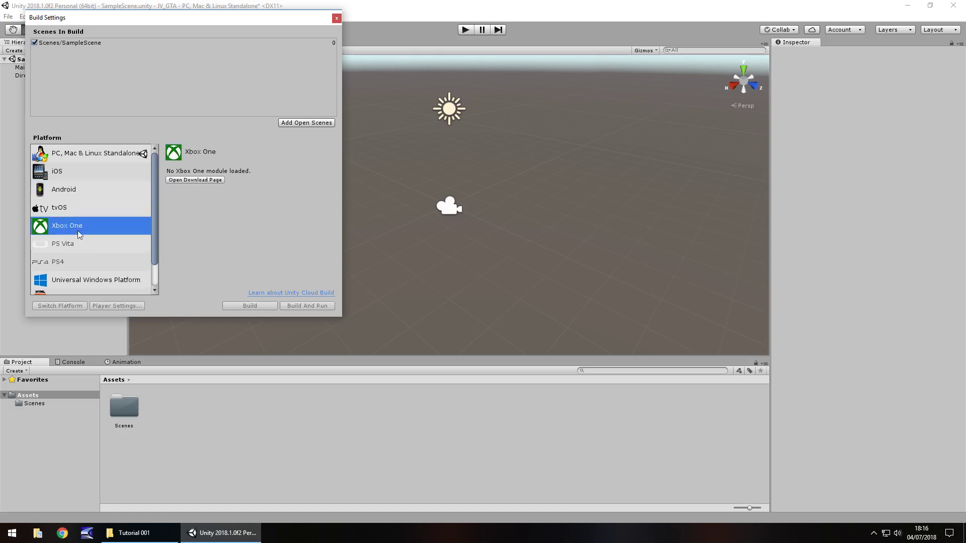
pyautogui.click(74, 264)
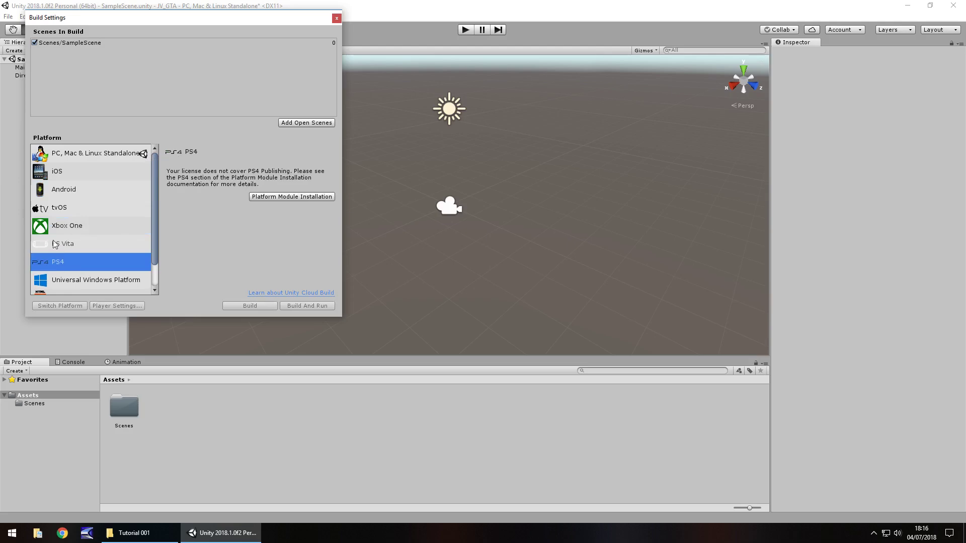
pyautogui.click(72, 174)
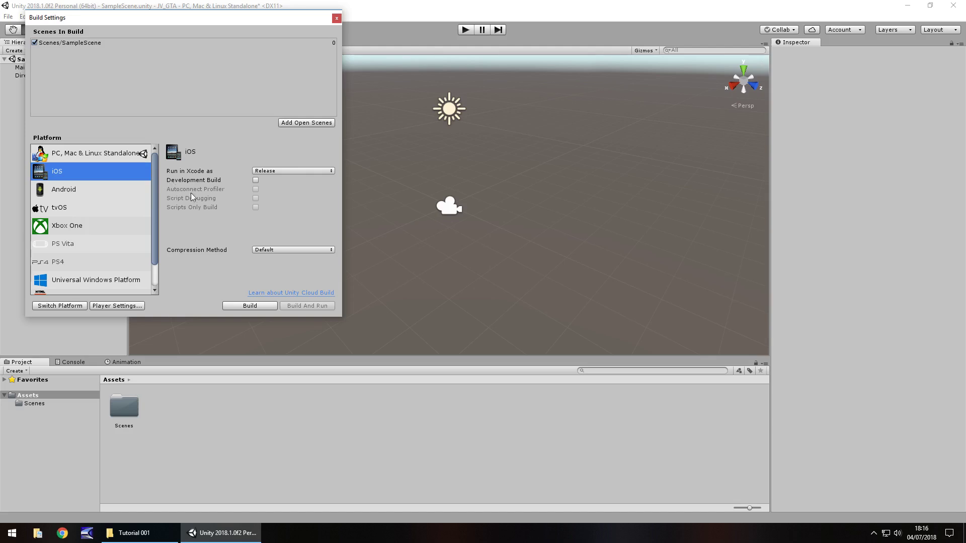
pyautogui.click(78, 158)
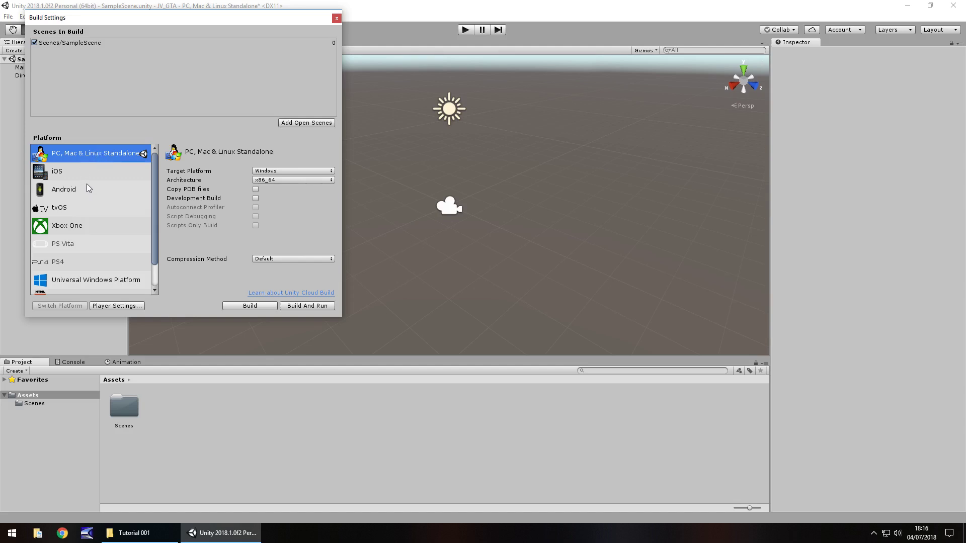
pyautogui.click(78, 261)
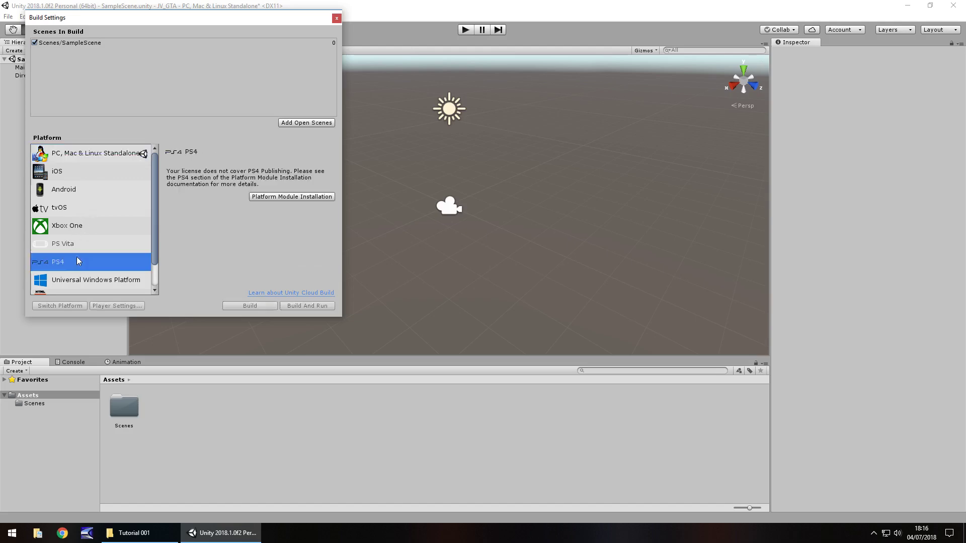
pyautogui.click(84, 226)
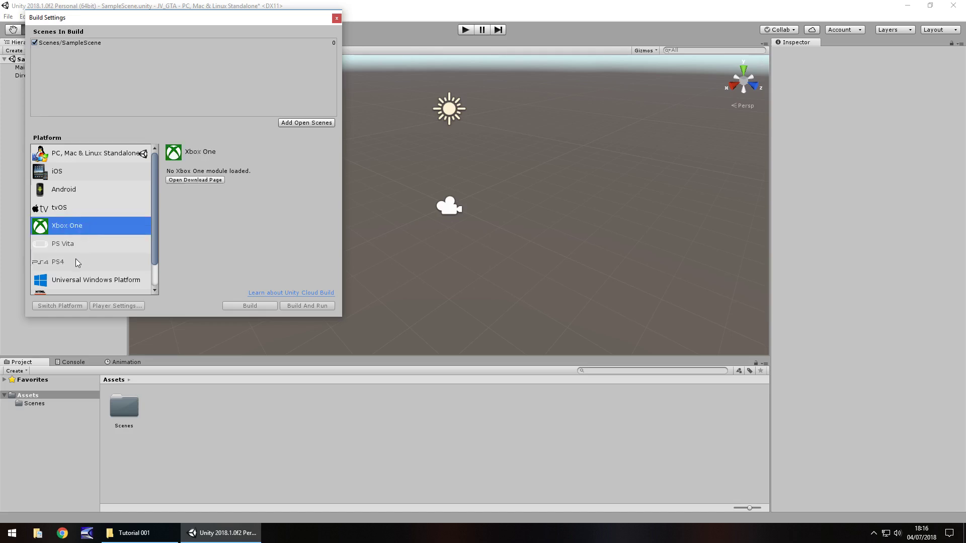
pyautogui.click(81, 260)
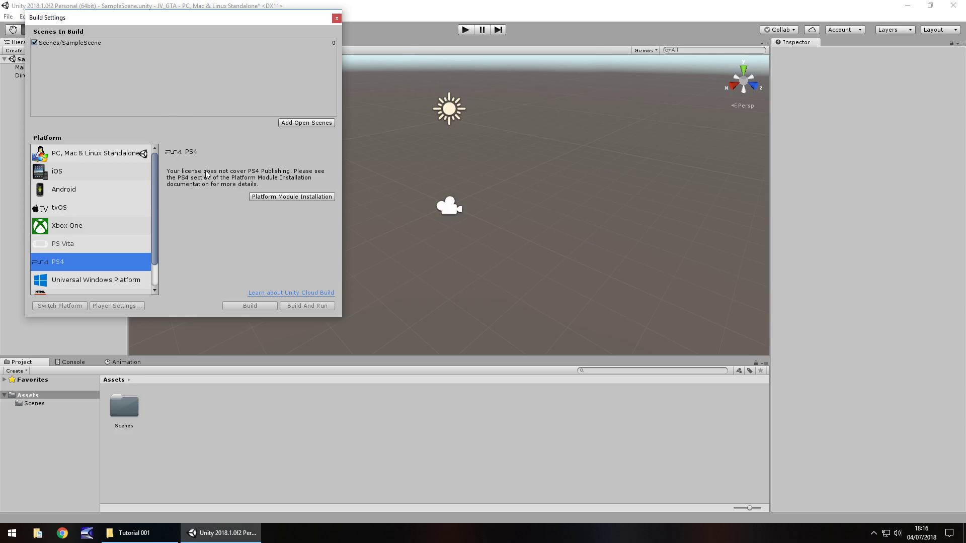
pyautogui.click(75, 226)
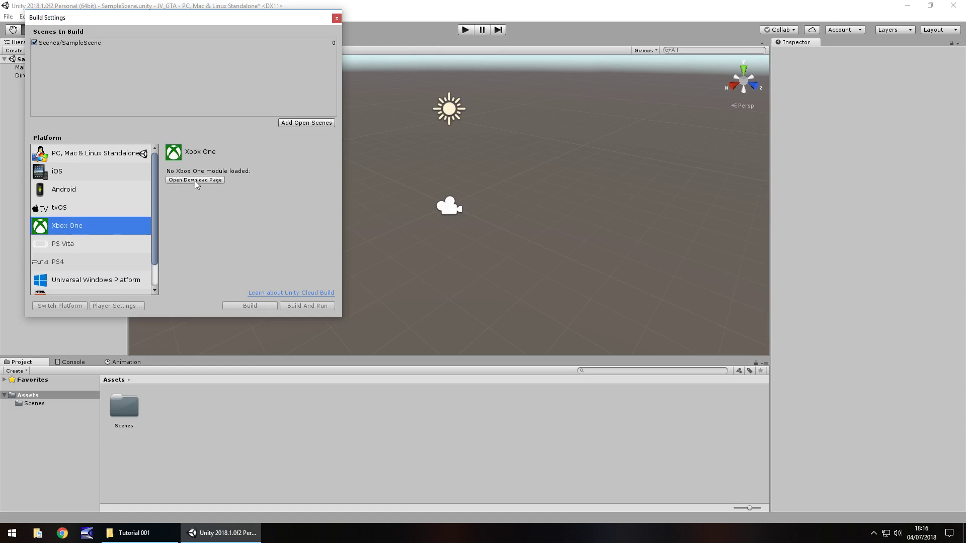
pyautogui.click(335, 19)
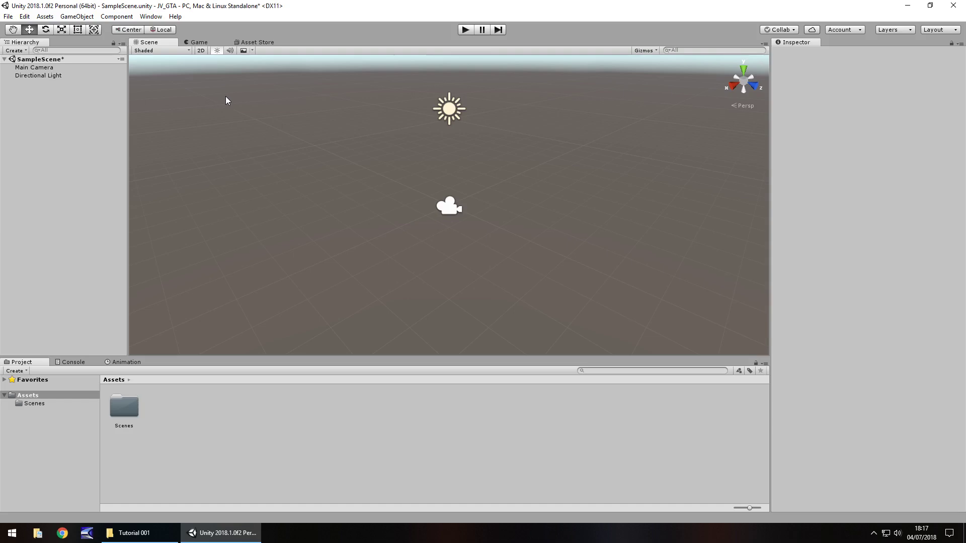
# Add a Cube to SampleScene from GameObject > 3D Object > Cube.
pyautogui.click(79, 18)
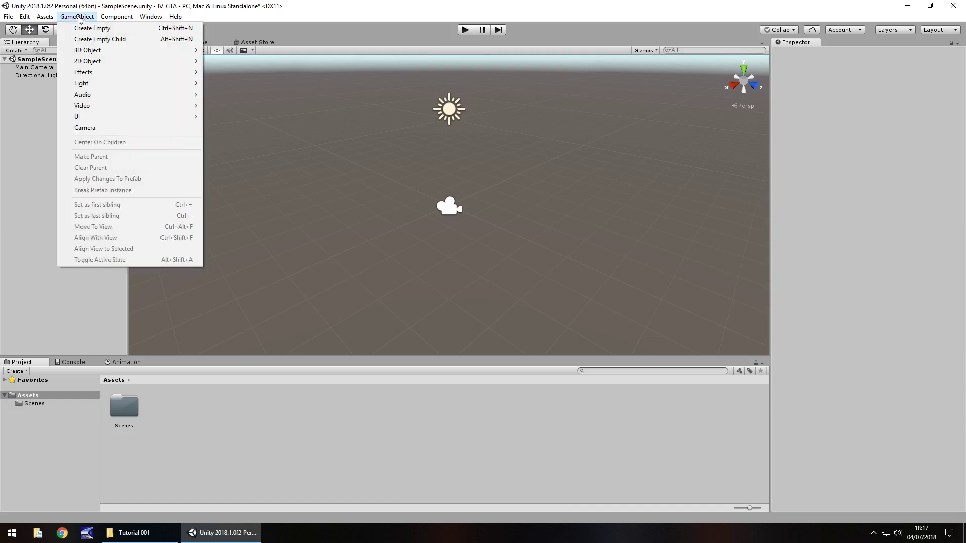
pyautogui.moveTo(90, 51)
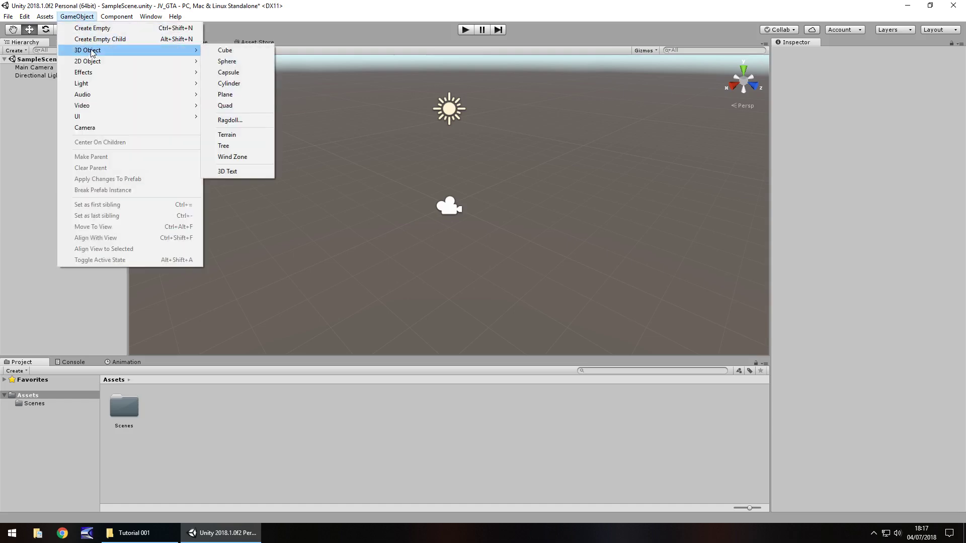
pyautogui.click(226, 50)
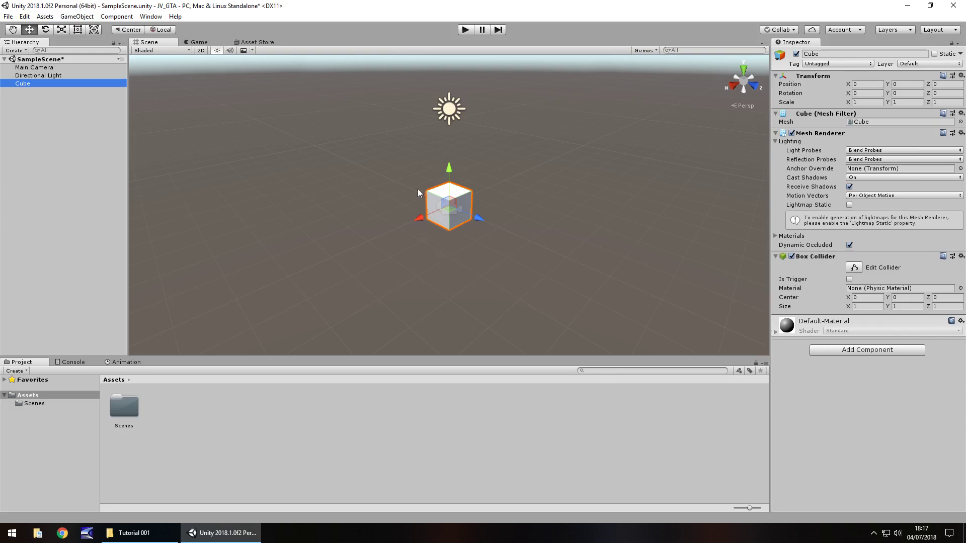
pyautogui.keyDown('alt'); pyautogui.moveTo(411, 187); pyautogui.dragTo(378, 143); pyautogui.keyUp('alt')
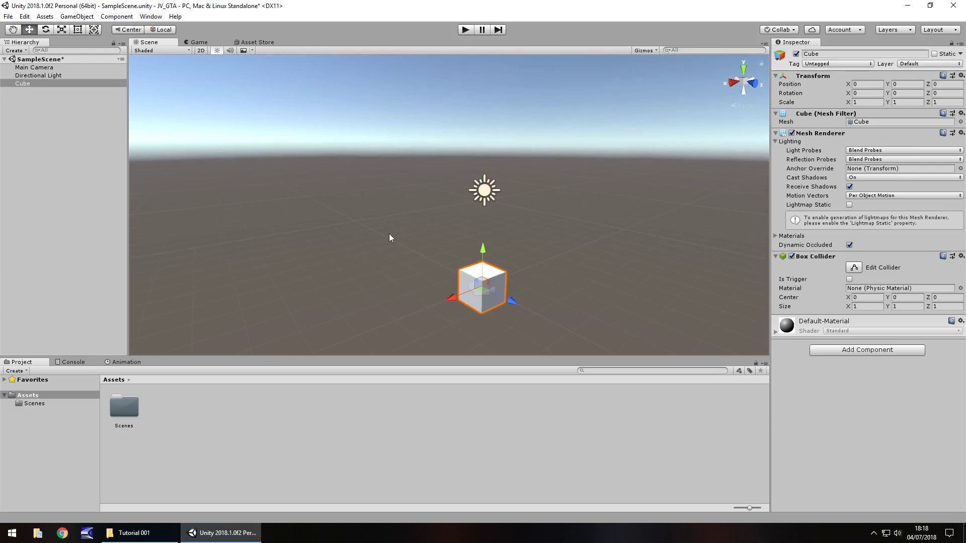
pyautogui.click(380, 250)
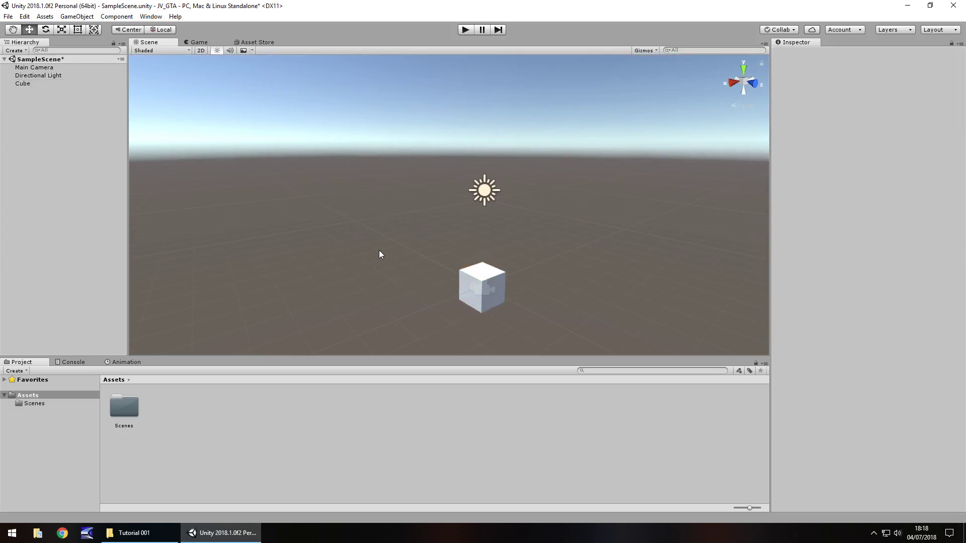
pyautogui.click(484, 190)
pyautogui.click(361, 83)
pyautogui.click(485, 275)
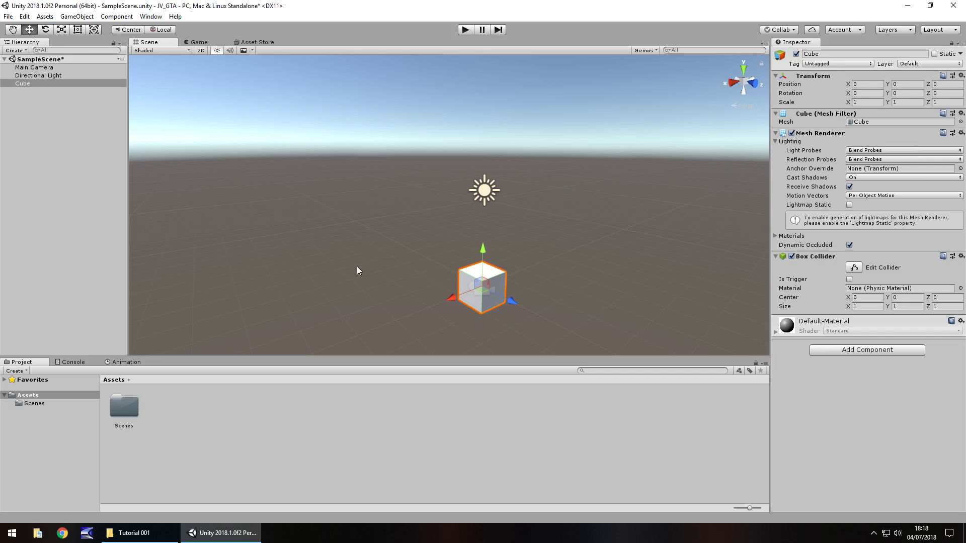
pyautogui.scroll(-3, 503, 282)
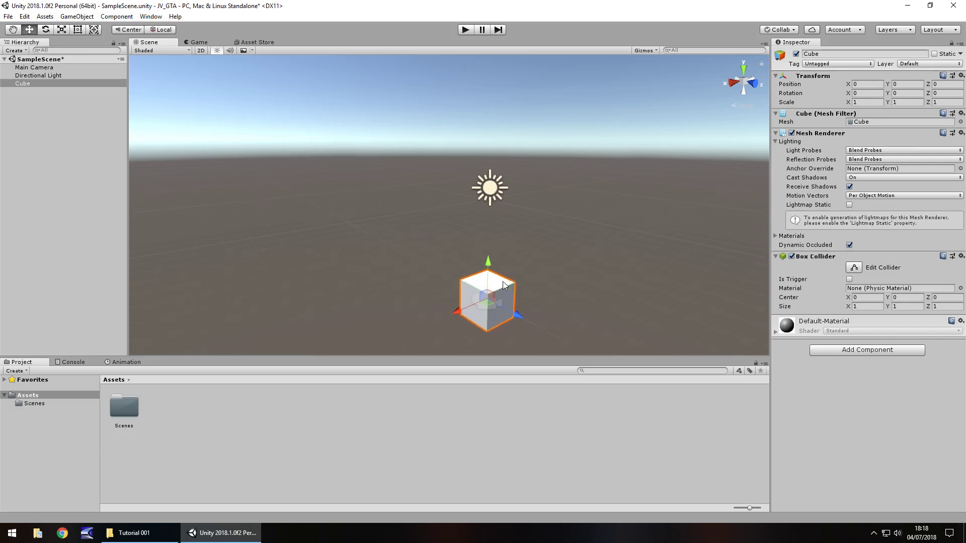
pyautogui.scroll(-3, 467, 262)
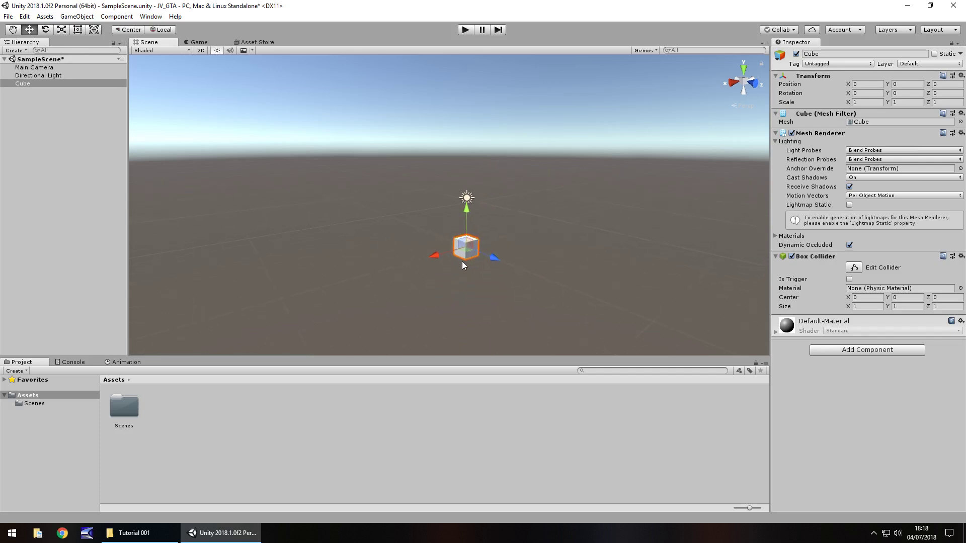
pyautogui.scroll(8, 467, 262)
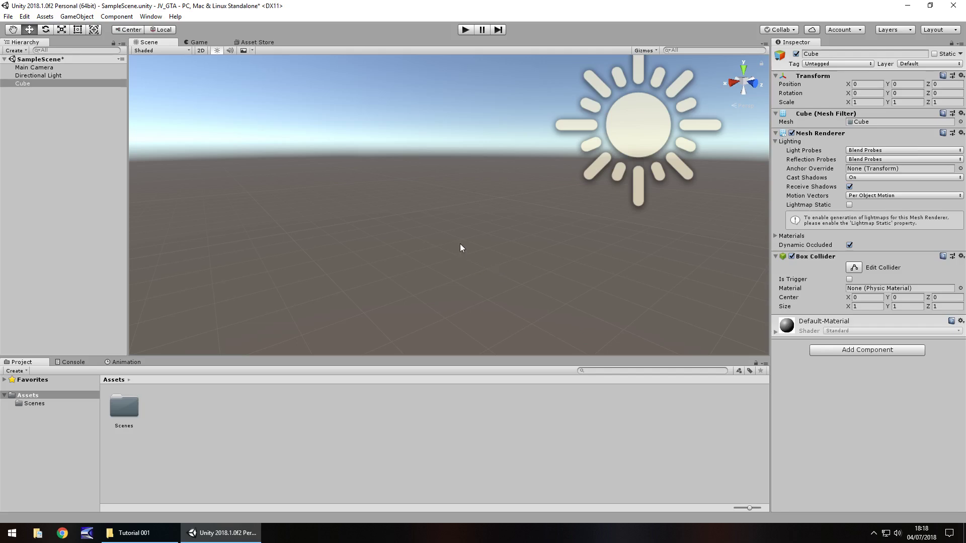
pyautogui.moveTo(469, 248); pyautogui.dragTo(619, 248, button='middle')
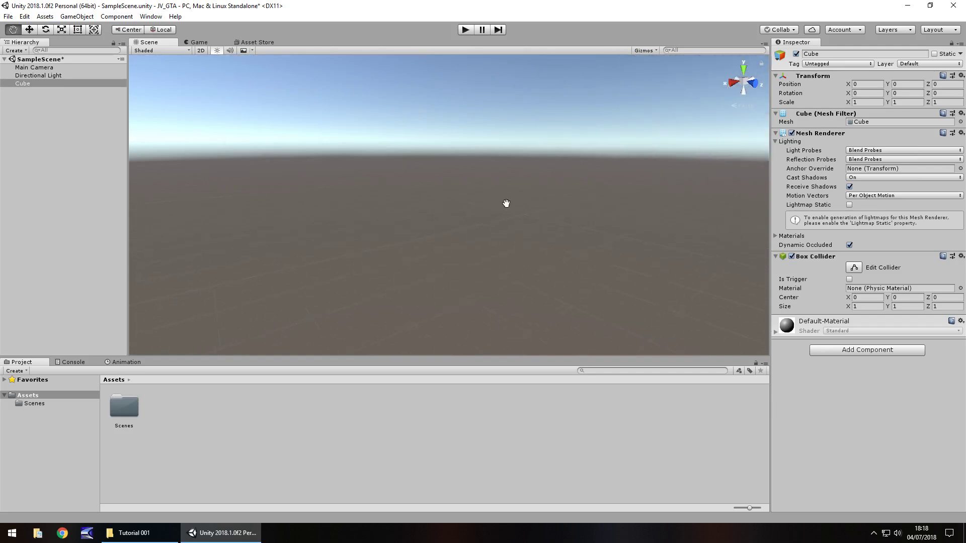
pyautogui.moveTo(506, 203); pyautogui.dragTo(478, 212, button='middle')
pyautogui.keyDown('alt'); pyautogui.moveTo(406, 217); pyautogui.dragTo(653, 224); pyautogui.keyUp('alt')
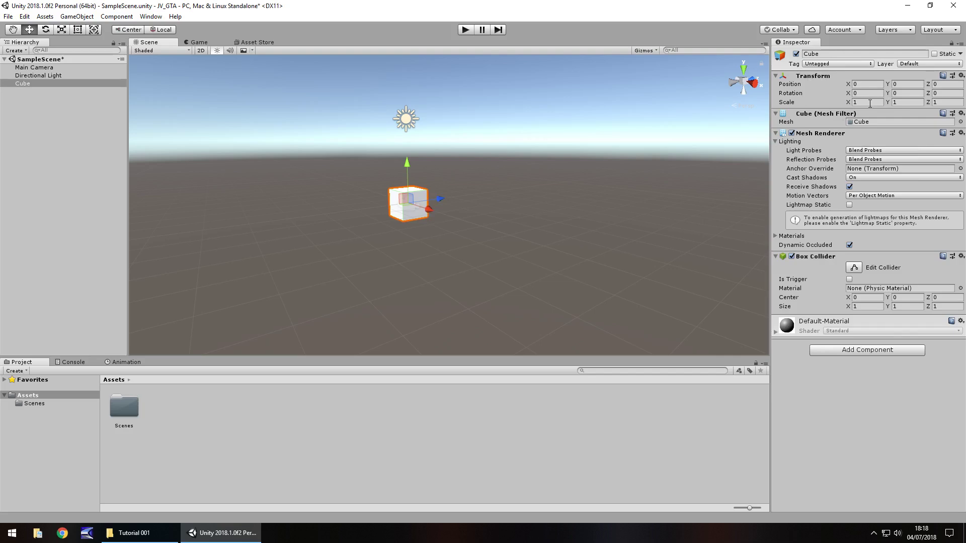
# Set the Cube's Transform scale X, Y and Z each to 2.
pyautogui.click(870, 104)
pyautogui.write('2')
pyautogui.press('Tab')
pyautogui.write('2')
pyautogui.click(943, 103)
pyautogui.write('2')
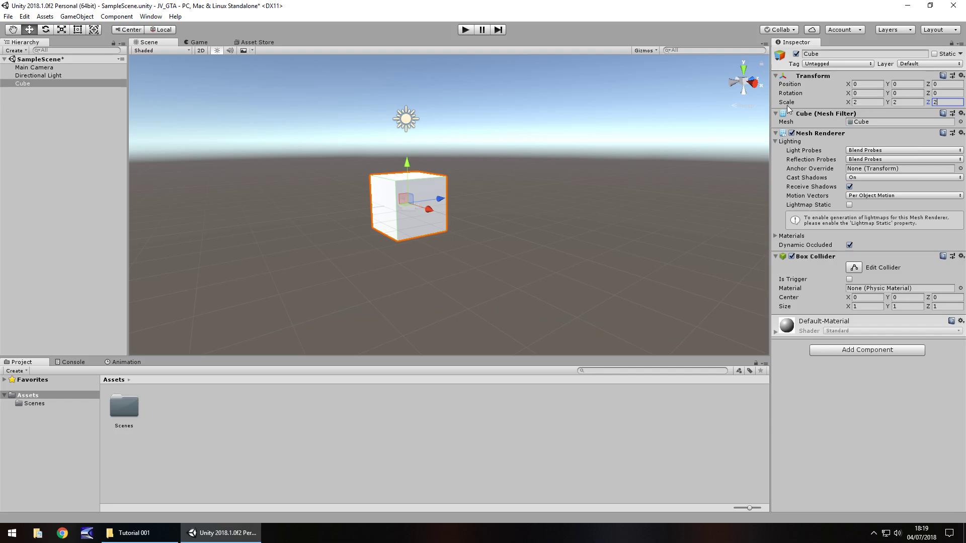
# Drag the Cube to rotation 58.7, -108.24, -149.82 and position 0.22, 2.85, 1.73.
pyautogui.moveTo(566, 130); pyautogui.dragTo(497, 319, button='middle')
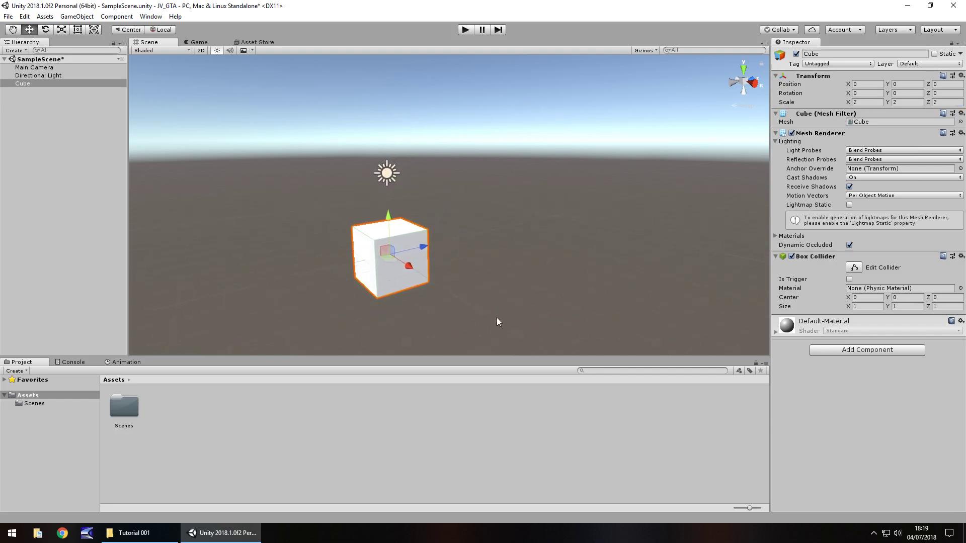
pyautogui.moveTo(890, 95); pyautogui.dragTo(505, 109)
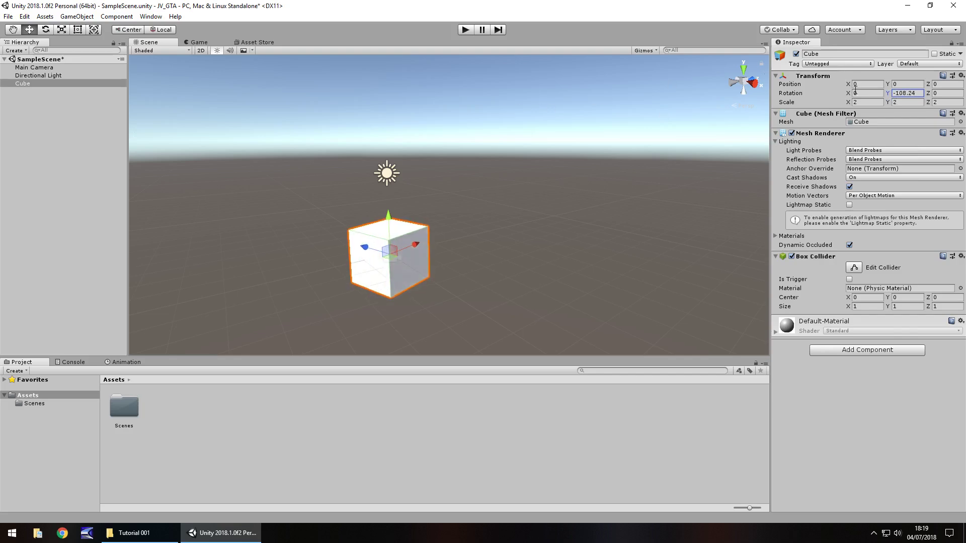
pyautogui.moveTo(849, 93); pyautogui.dragTo(288, 502)
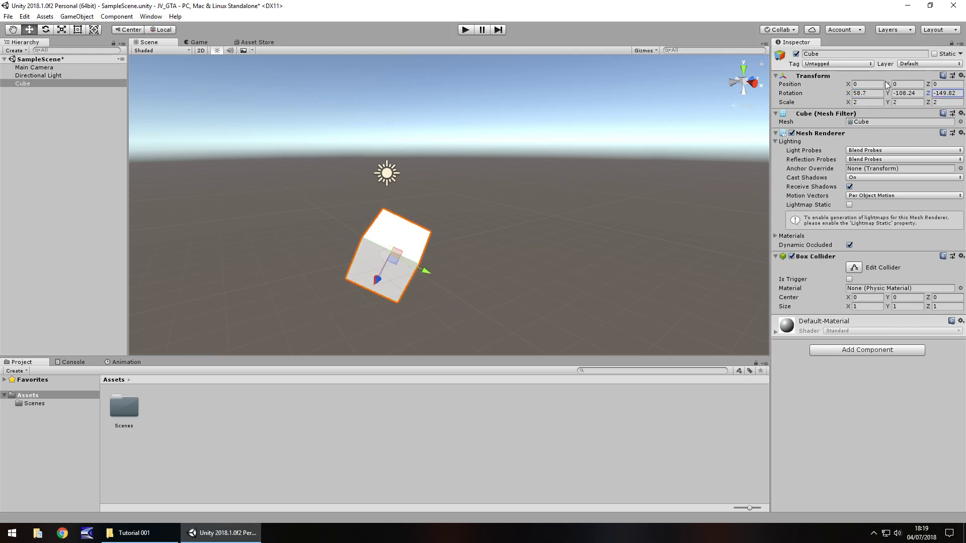
pyautogui.moveTo(888, 84); pyautogui.dragTo(41, 130)
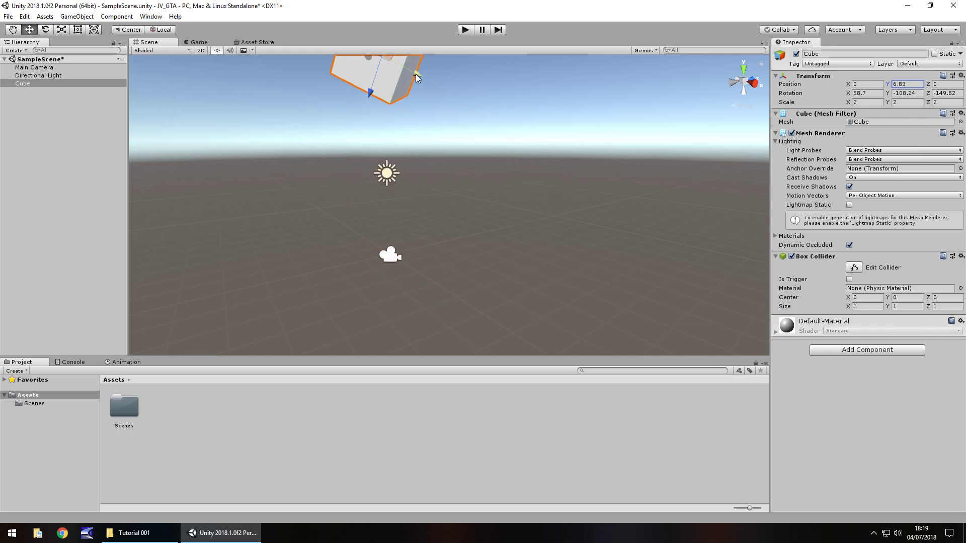
pyautogui.moveTo(415, 73); pyautogui.dragTo(460, 104)
pyautogui.moveTo(561, 160); pyautogui.dragTo(399, 219)
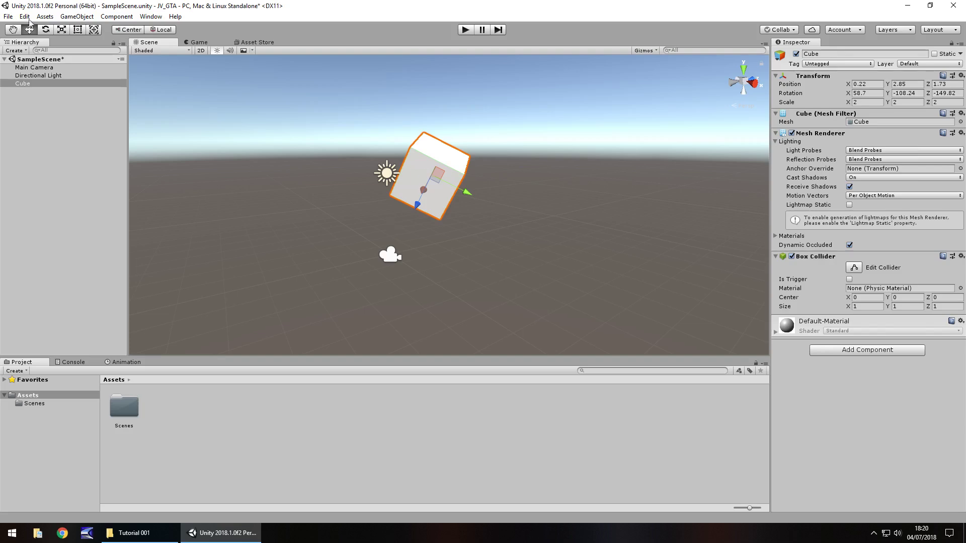
# Create a Sphere and slide it along X beside the tilted cube to 3.879, 3.569904, -0.646.
pyautogui.click(82, 17)
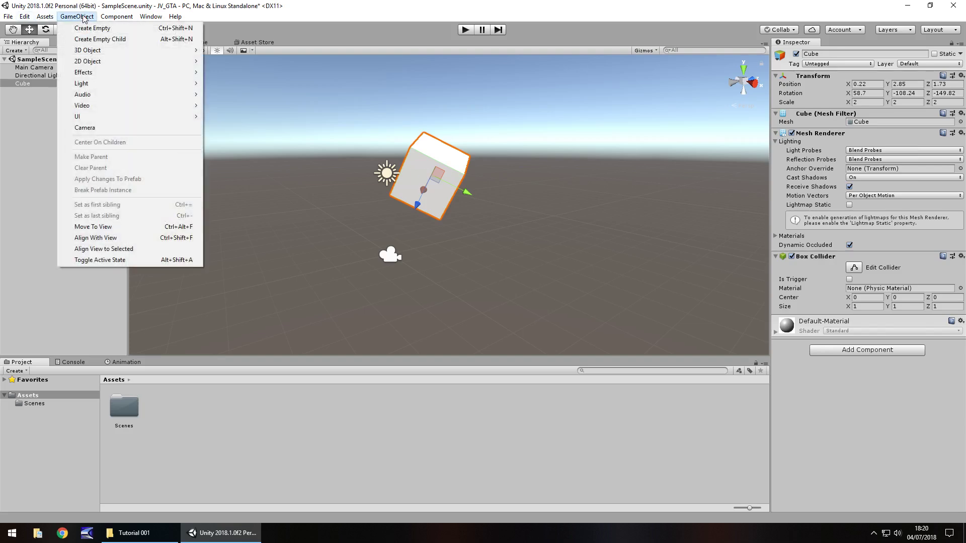
pyautogui.moveTo(99, 52)
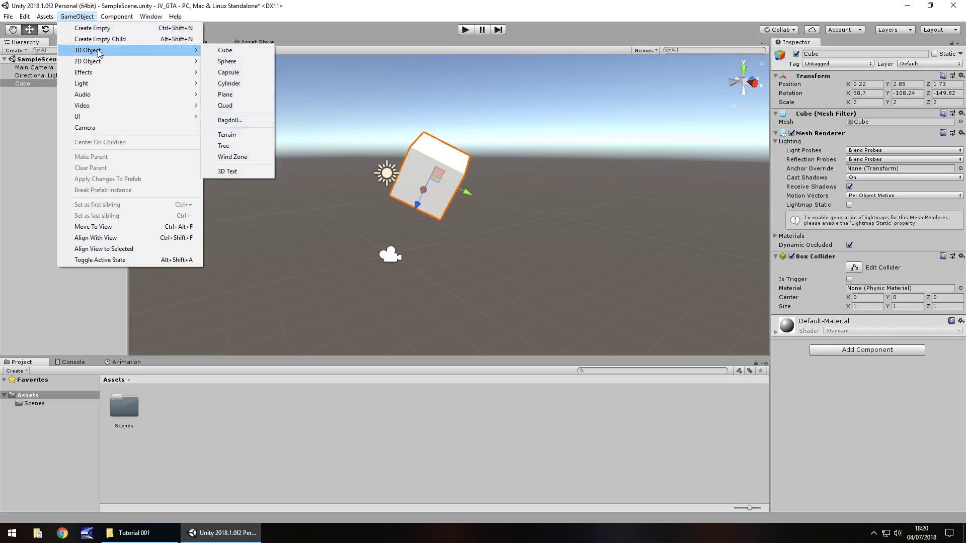
pyautogui.click(236, 61)
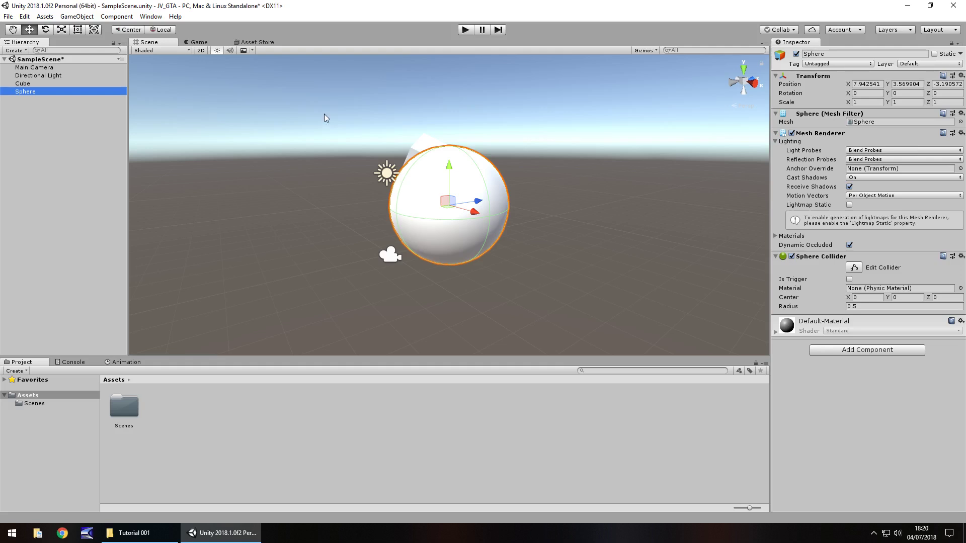
pyautogui.keyDown('alt'); pyautogui.moveTo(324, 118); pyautogui.dragTo(288, 165); pyautogui.keyUp('alt')
pyautogui.moveTo(646, 238); pyautogui.dragTo(439, 157)
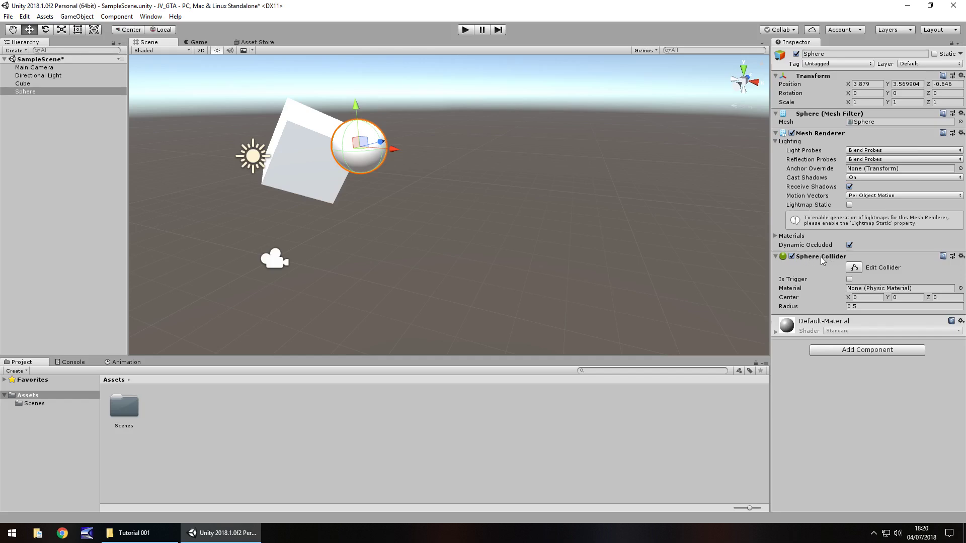
pyautogui.click(303, 167)
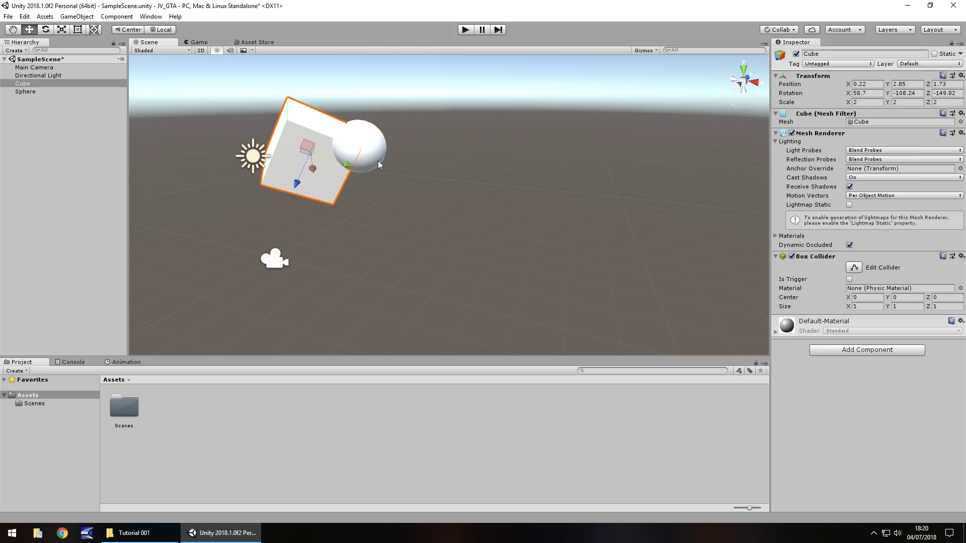
pyautogui.click(365, 148)
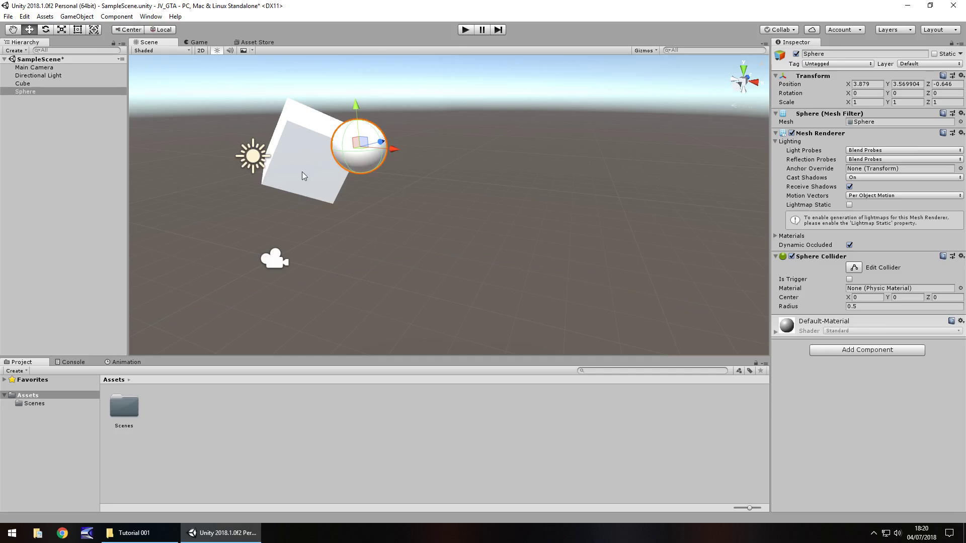
# Add a Box Collider of size 1, 1, 1 to the Sphere via a 'collide' component search.
pyautogui.click(876, 350)
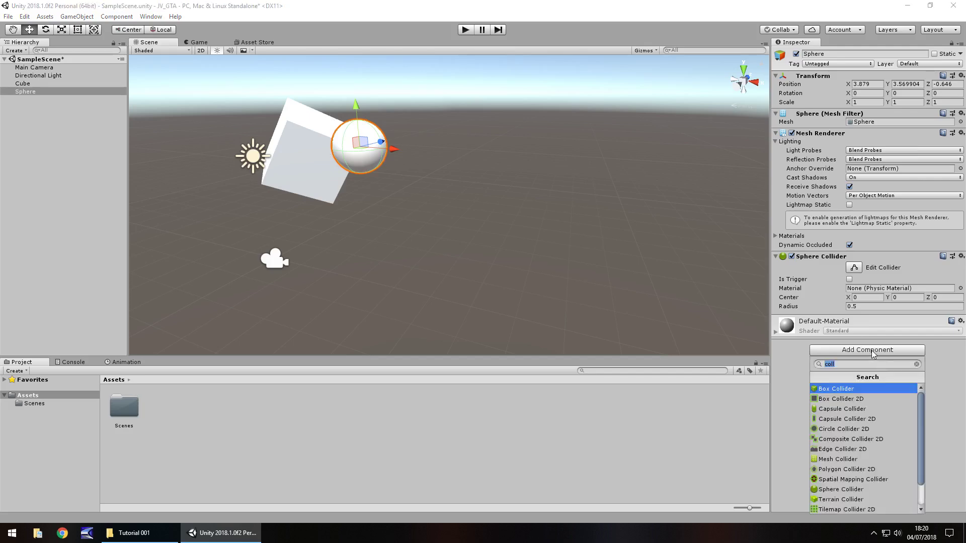
pyautogui.press('BackSpace')
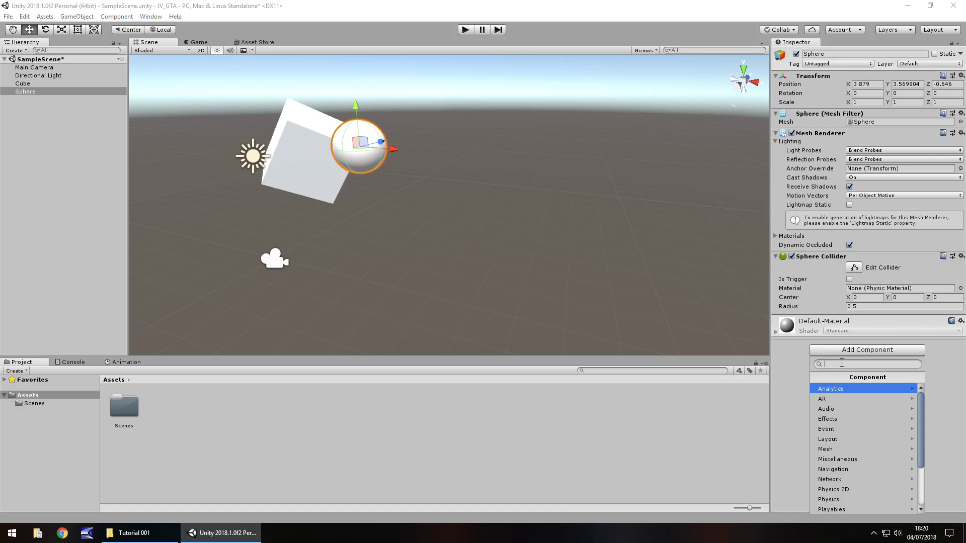
pyautogui.write('collider')
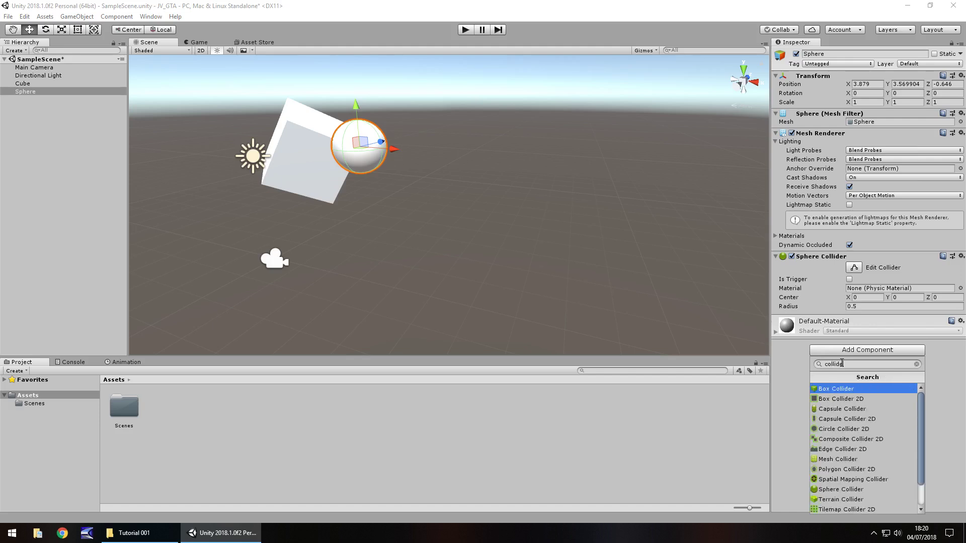
pyautogui.click(834, 389)
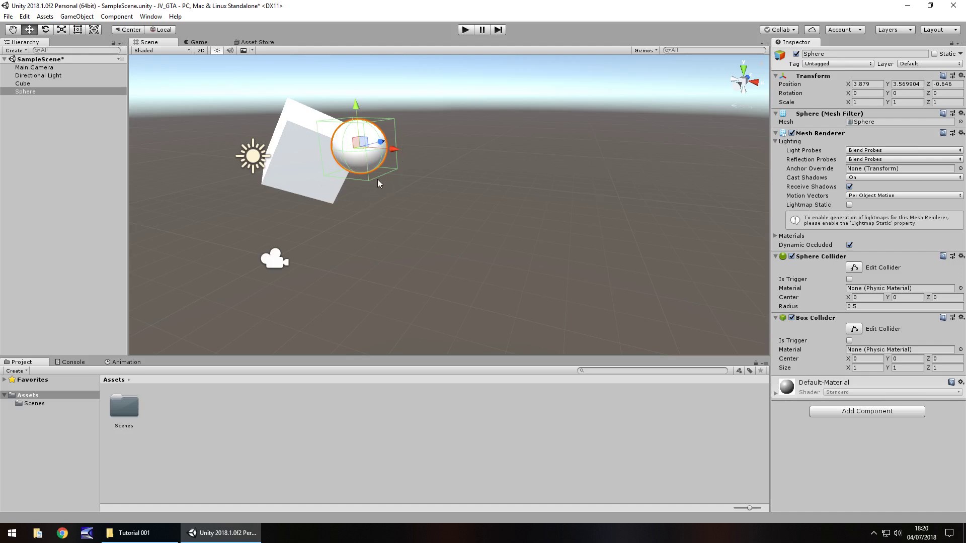
pyautogui.scroll(4, 373, 177)
pyautogui.moveTo(363, 172); pyautogui.dragTo(620, 255, button='middle')
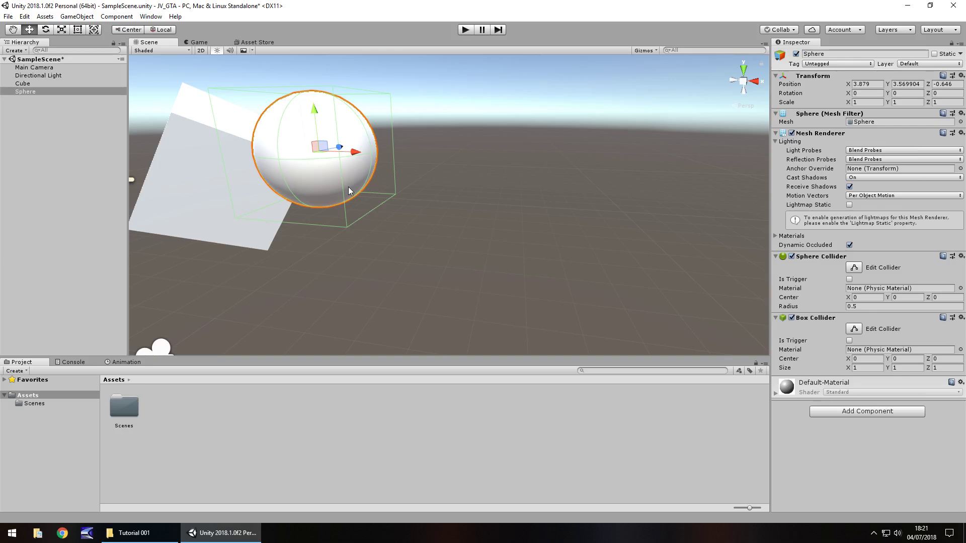
pyautogui.keyDown('alt'); pyautogui.moveTo(241, 215); pyautogui.dragTo(624, 263); pyautogui.keyUp('alt')
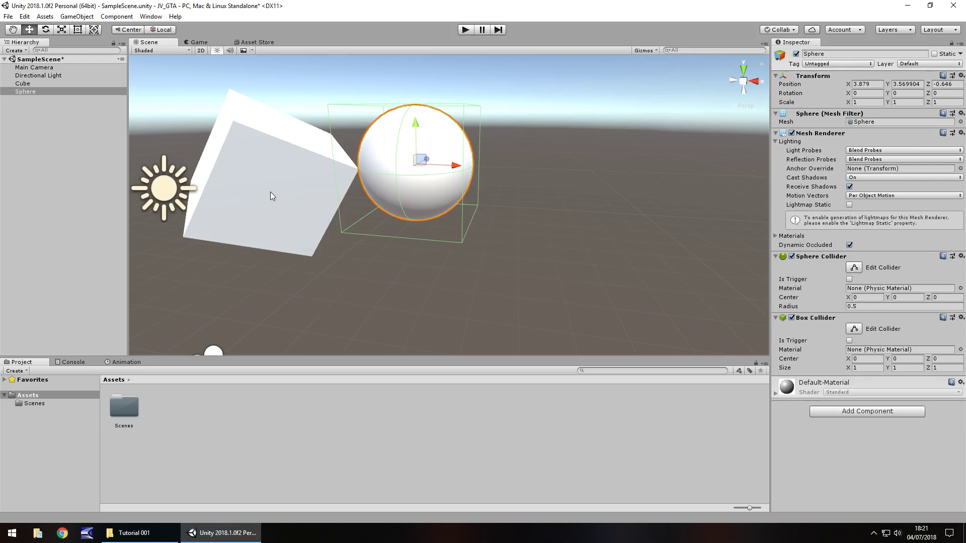
# Delete the Sphere and reset the Cube's position to 0, 0, 0.
pyautogui.click(32, 91)
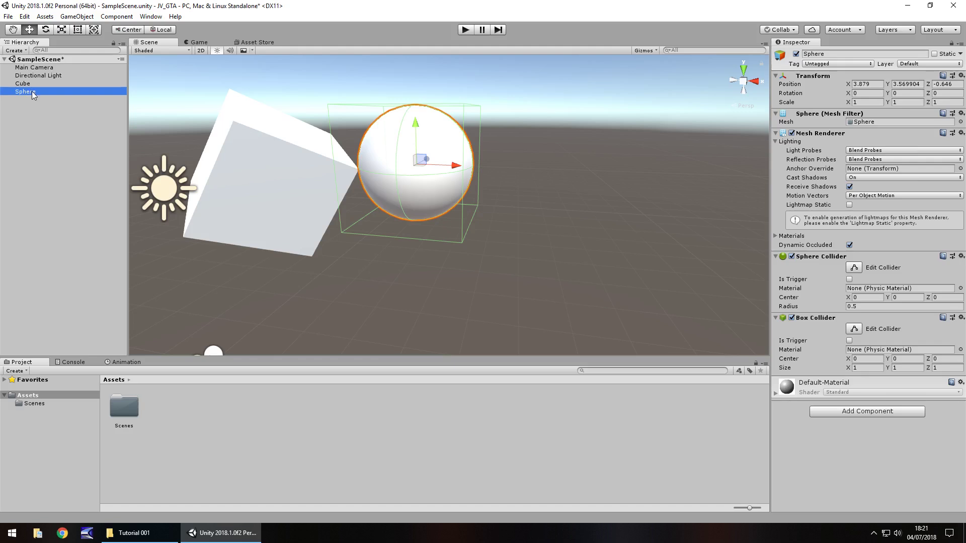
pyautogui.press('Delete')
pyautogui.click(280, 163)
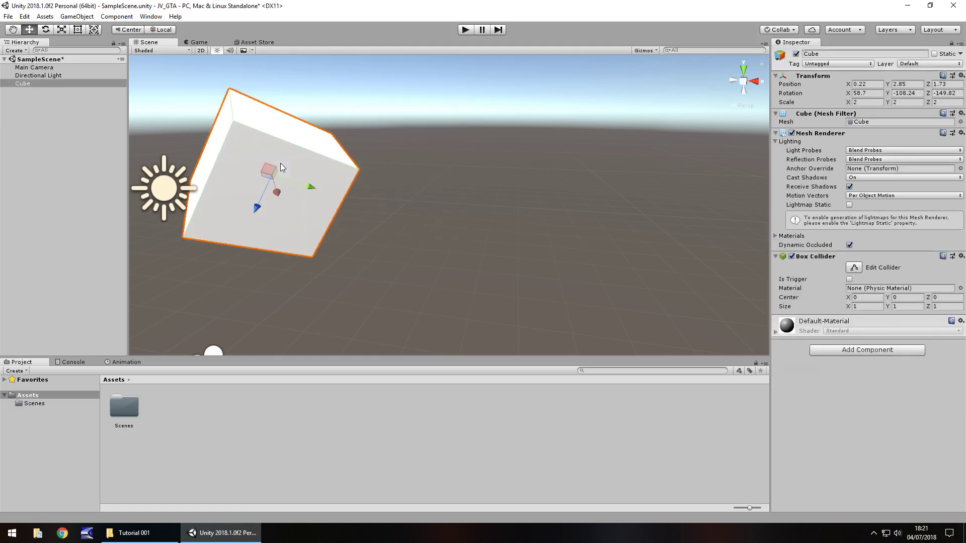
pyautogui.click(873, 84)
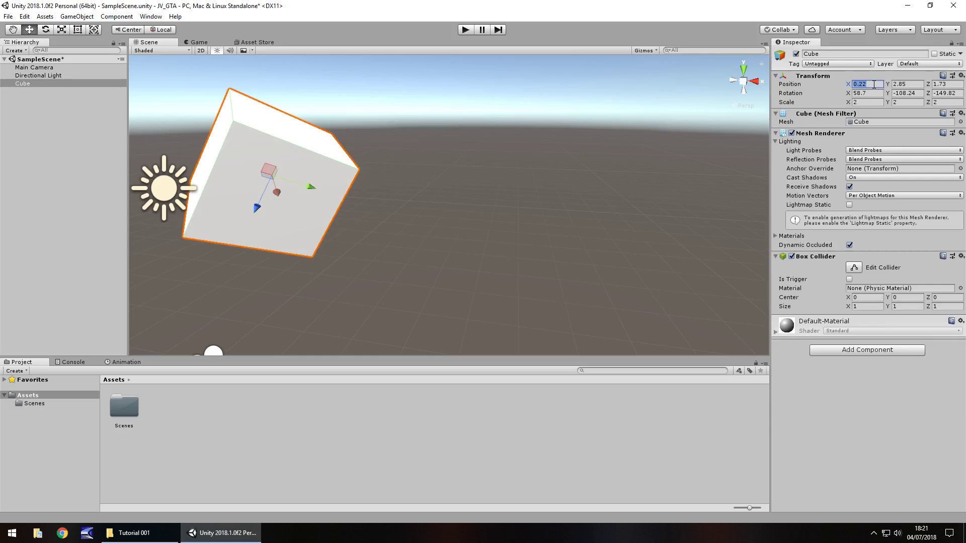
pyautogui.write('0')
pyautogui.press('Tab')
pyautogui.write('0')
pyautogui.press('Tab')
pyautogui.write('0')
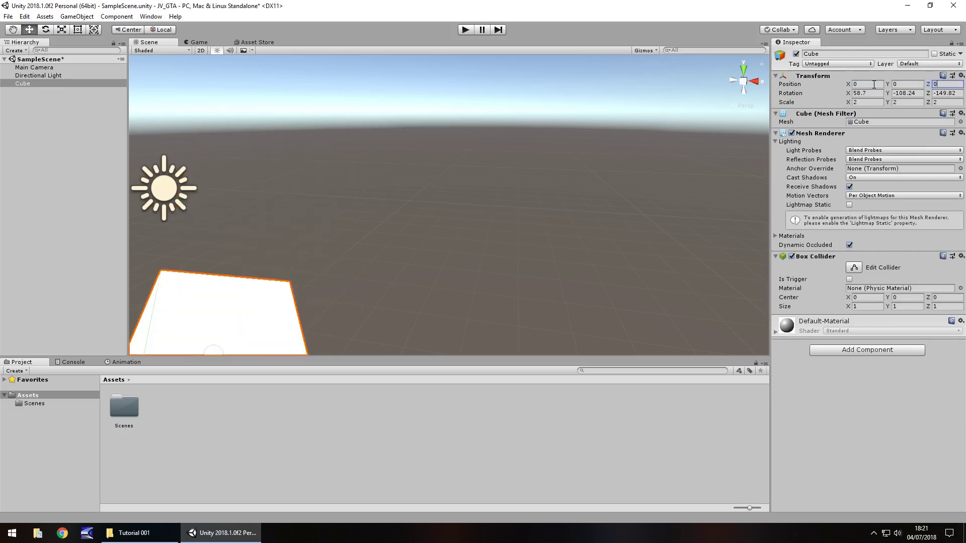
pyautogui.press('Return')
# Reset the Cube's rotation to 0, 0, 0 and its scale to 1, 1, 1.
pyautogui.click(876, 95)
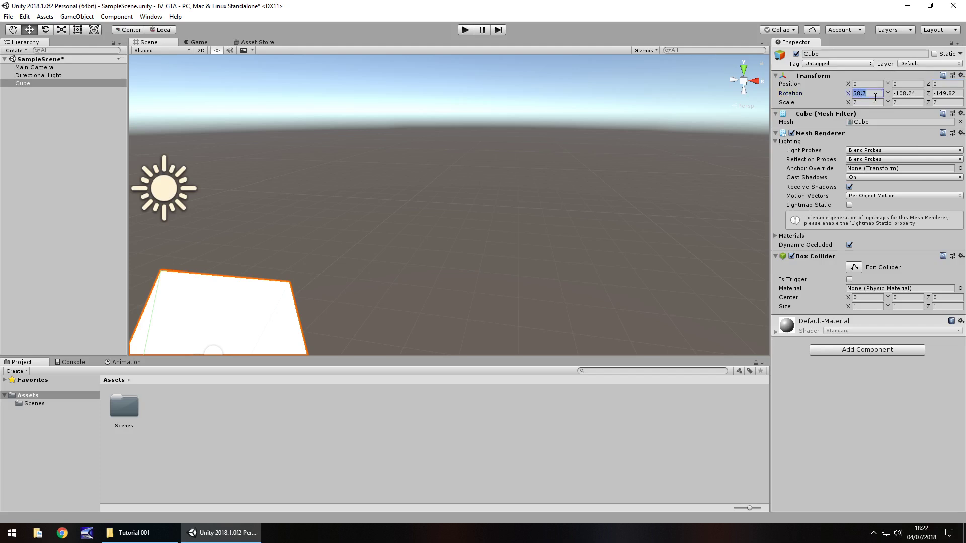
pyautogui.write('0')
pyautogui.press('Tab')
pyautogui.write('0')
pyautogui.press('Tab')
pyautogui.write('0')
pyautogui.click(869, 103)
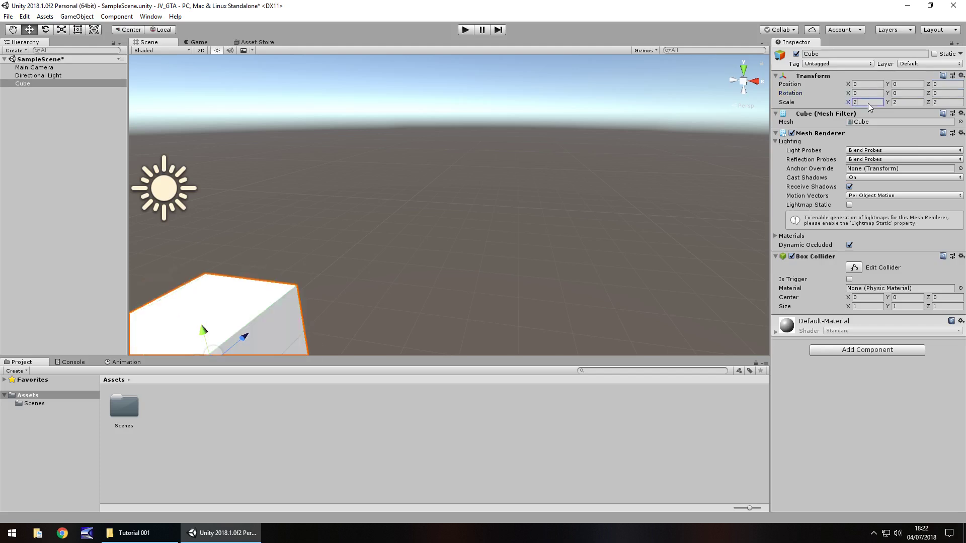
pyautogui.write('1')
pyautogui.press('Tab')
pyautogui.write('1')
pyautogui.press('Tab')
pyautogui.write('1')
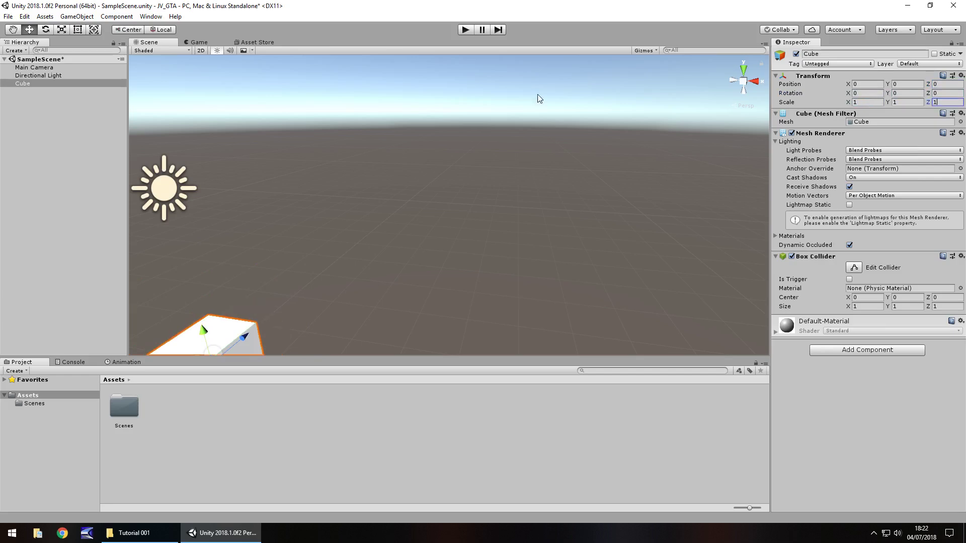
pyautogui.keyDown('alt'); pyautogui.moveTo(248, 190); pyautogui.dragTo(346, 264); pyautogui.keyUp('alt')
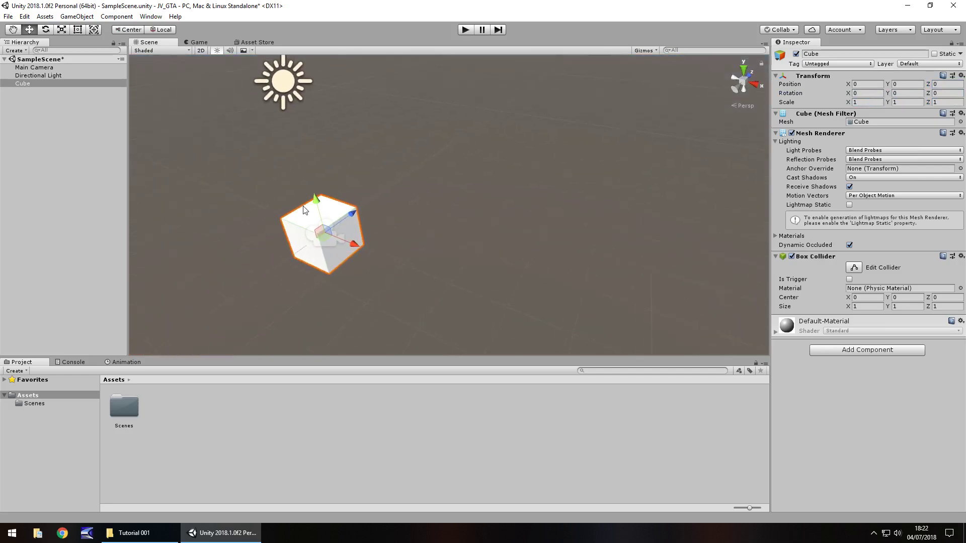
# Enter 10 for the Cube's X and Z scale, making it 10, 1, 10.
pyautogui.scroll(-3, 487, 220)
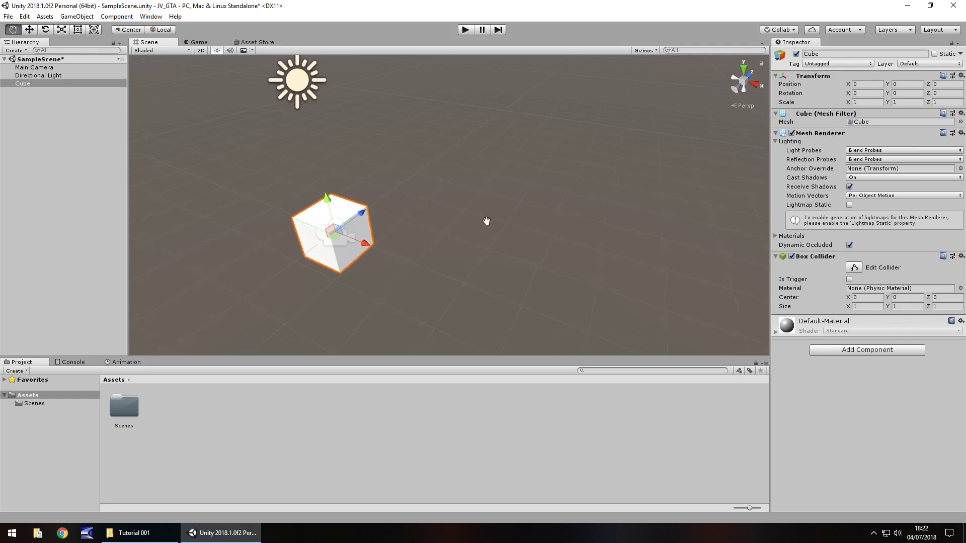
pyautogui.scroll(-3, 358, 237)
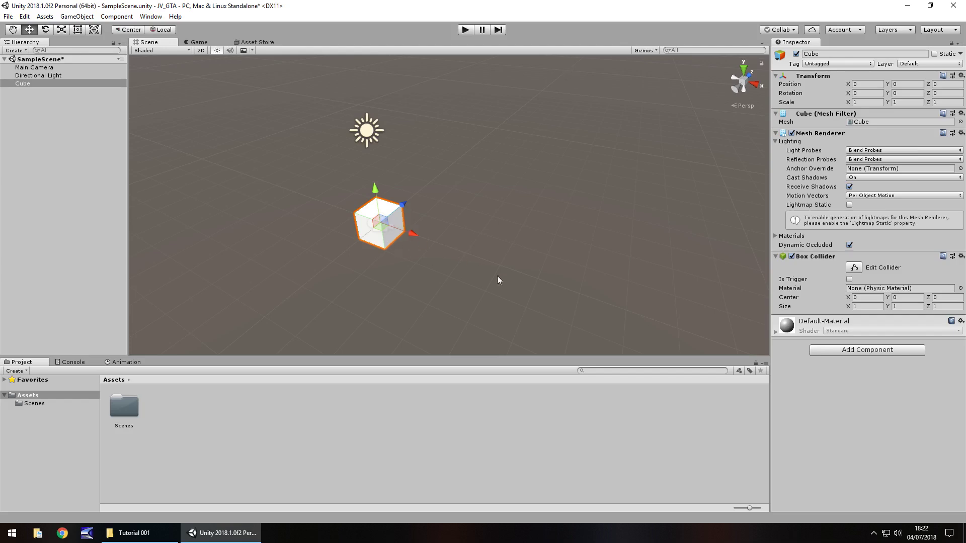
pyautogui.click(856, 102)
pyautogui.write('10')
pyautogui.click(943, 102)
pyautogui.write('10')
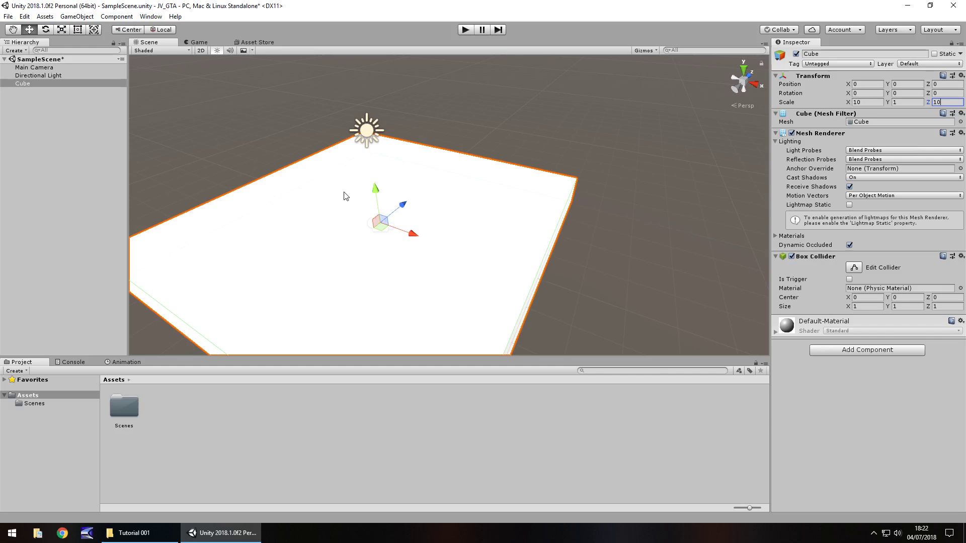
# Select the Directional Light and drag its X rotation to -181.42.
pyautogui.click(368, 134)
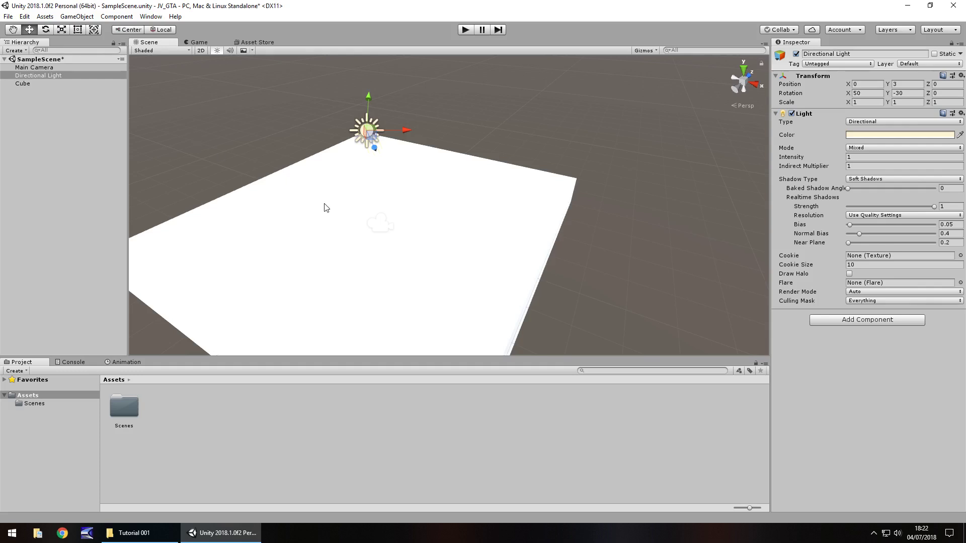
pyautogui.moveTo(196, 197); pyautogui.dragTo(438, 112, button='middle')
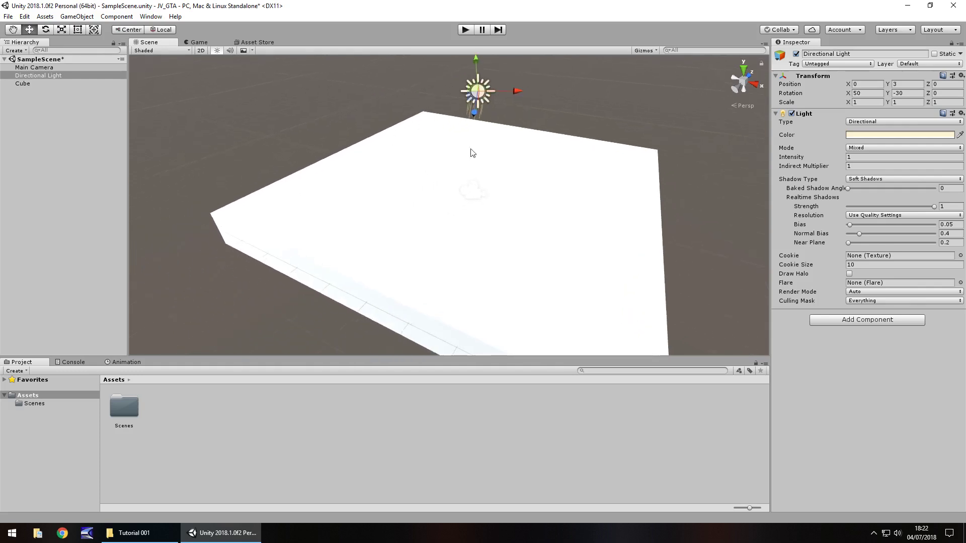
pyautogui.keyDown('alt'); pyautogui.moveTo(535, 206); pyautogui.dragTo(578, 199); pyautogui.keyUp('alt')
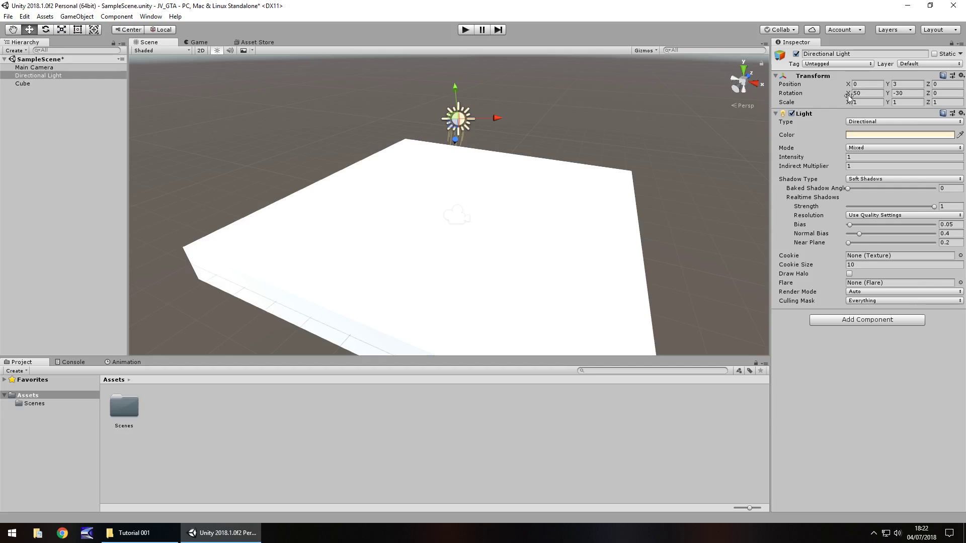
pyautogui.moveTo(850, 96); pyautogui.dragTo(734, 120)
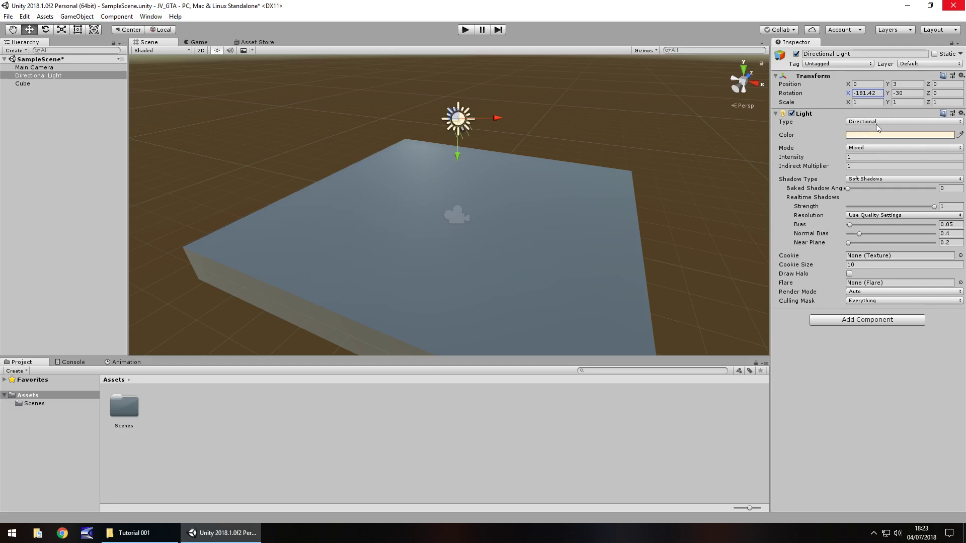
# Change the light's Type to Point and set its Range to 10.
pyautogui.click(894, 122)
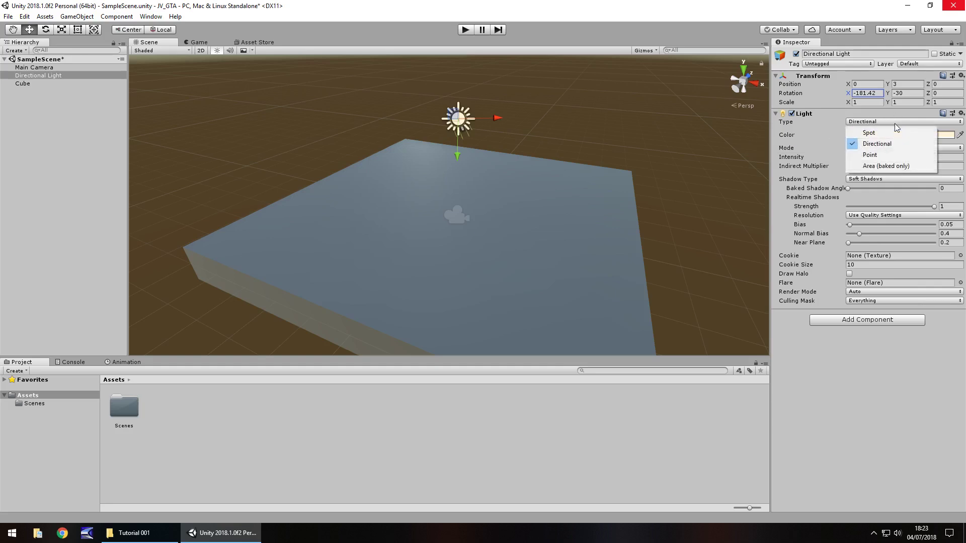
pyautogui.click(884, 155)
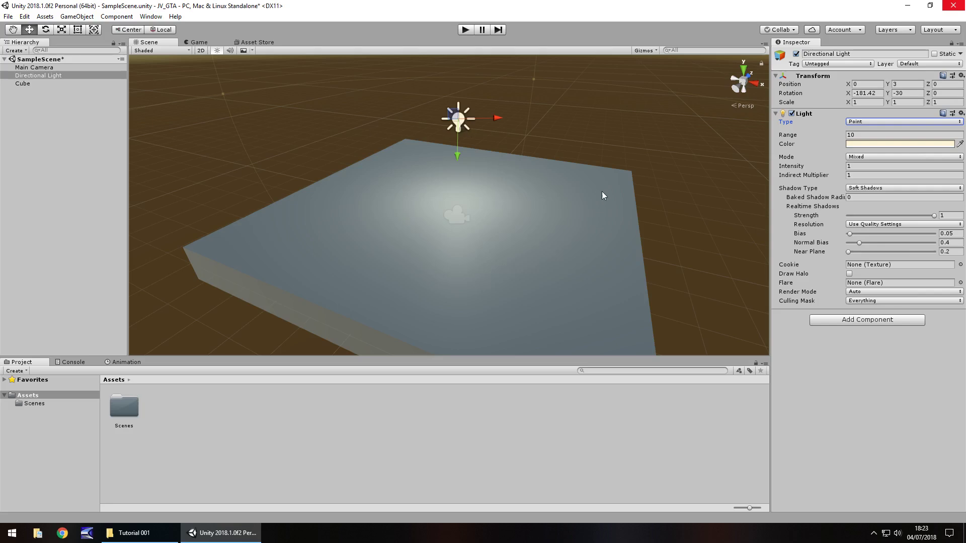
pyautogui.scroll(-5, 503, 180)
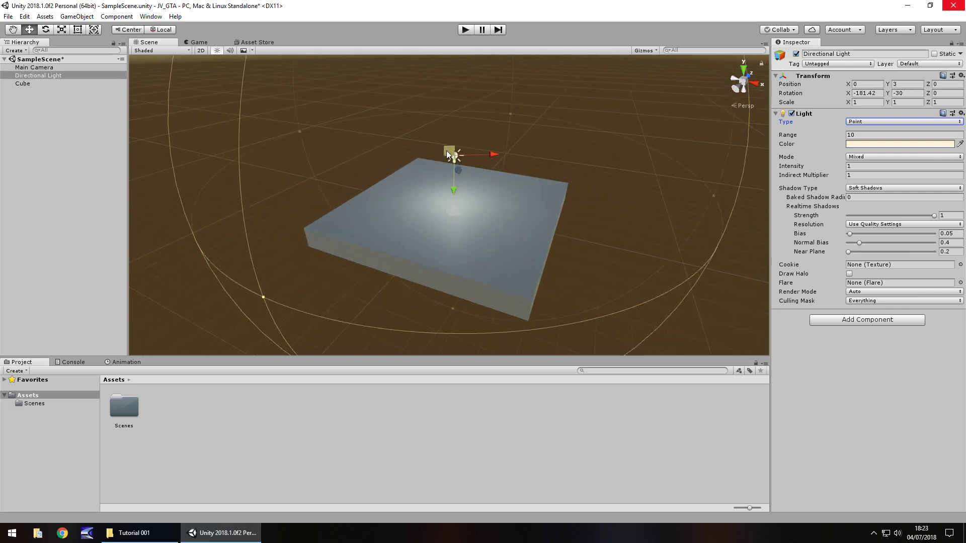
pyautogui.scroll(-6, 446, 150)
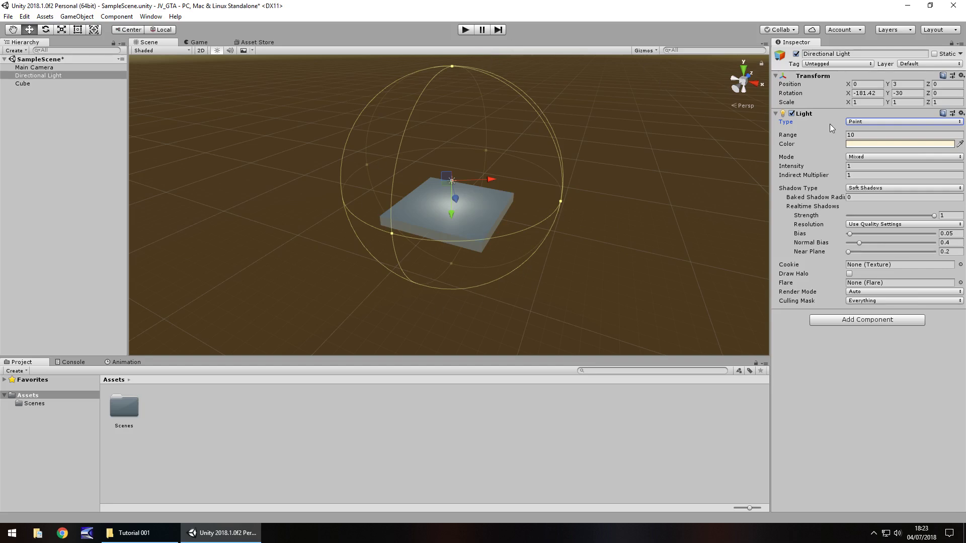
pyautogui.click(886, 133)
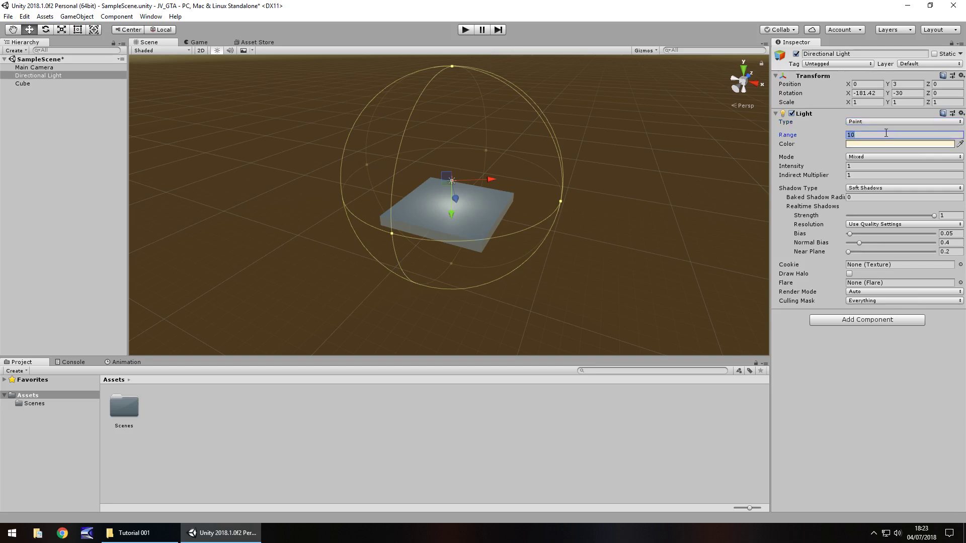
pyautogui.write('1')
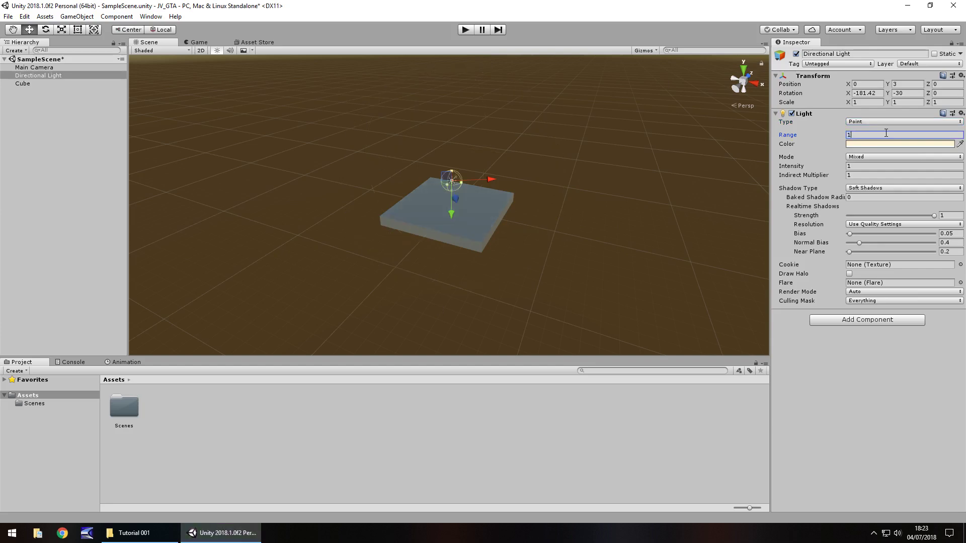
pyautogui.press('BackSpace')
pyautogui.write('3')
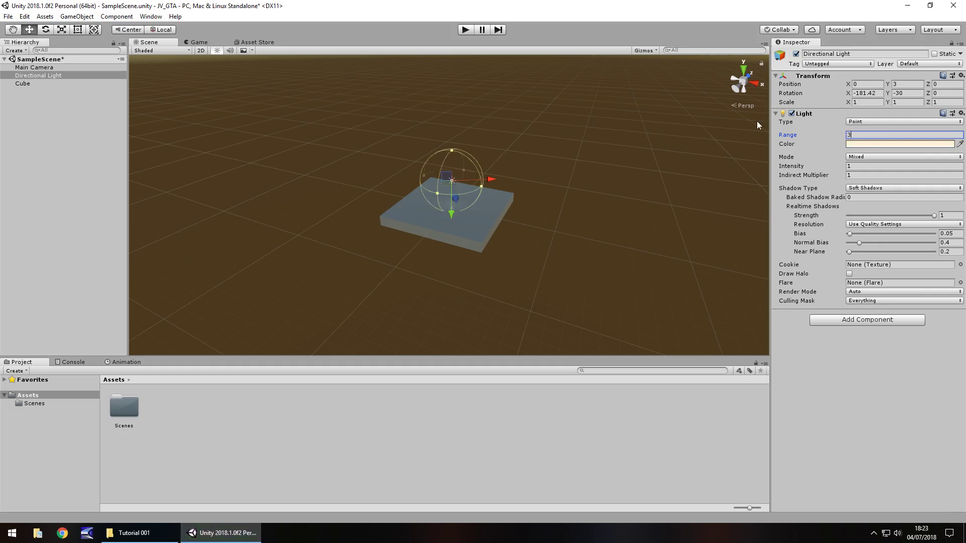
pyautogui.write('10')
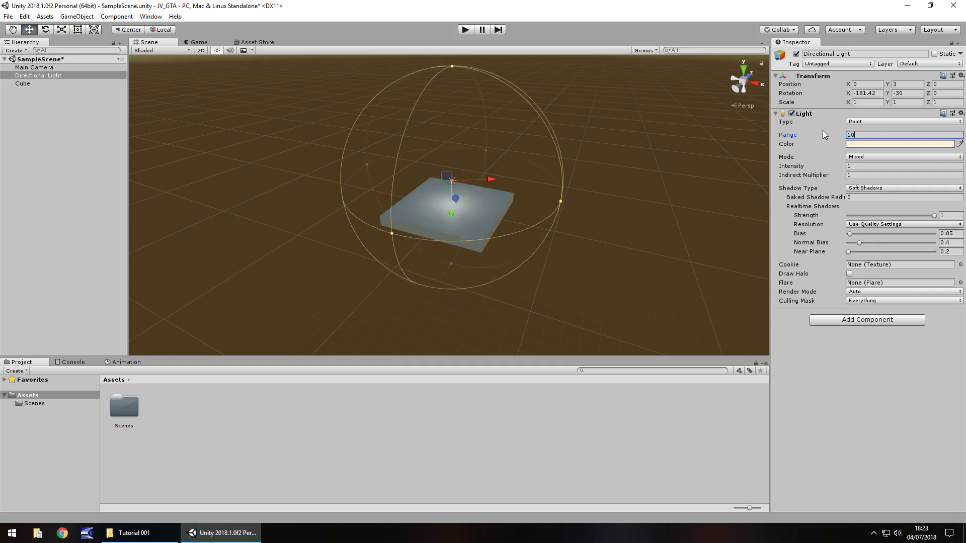
pyautogui.scroll(6, 449, 201)
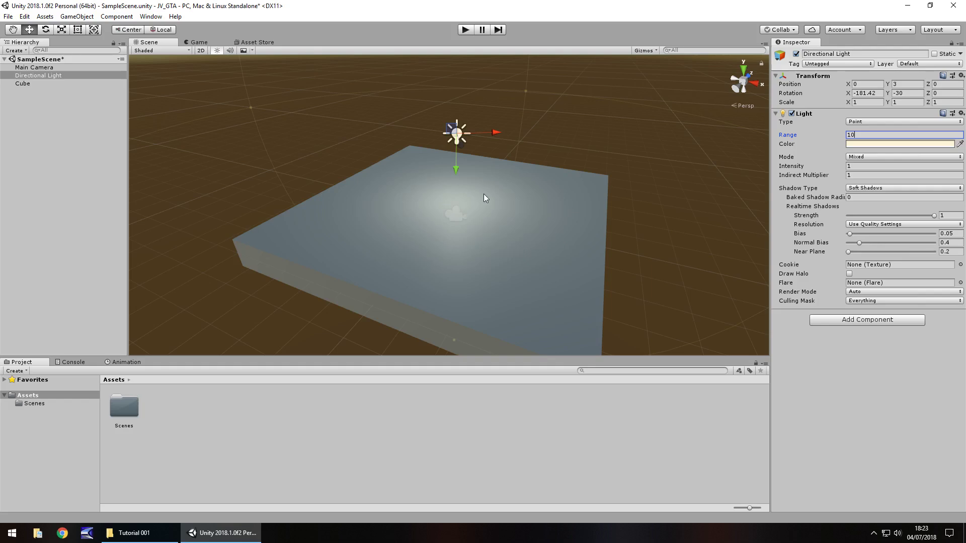
# Switch the light to Spot and set its rotation to 85.6, 0, 0.
pyautogui.click(900, 122)
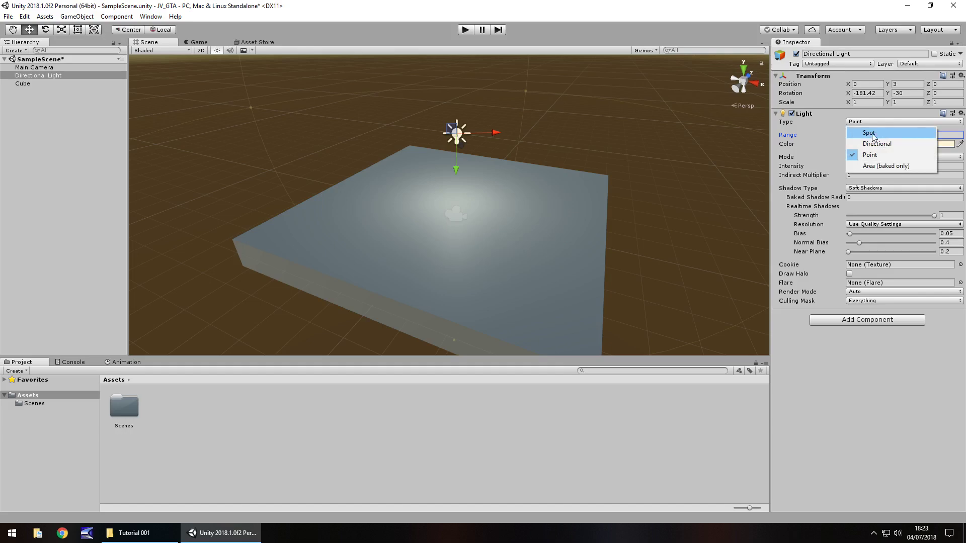
pyautogui.click(878, 134)
pyautogui.moveTo(402, 167); pyautogui.dragTo(432, 180, button='right')
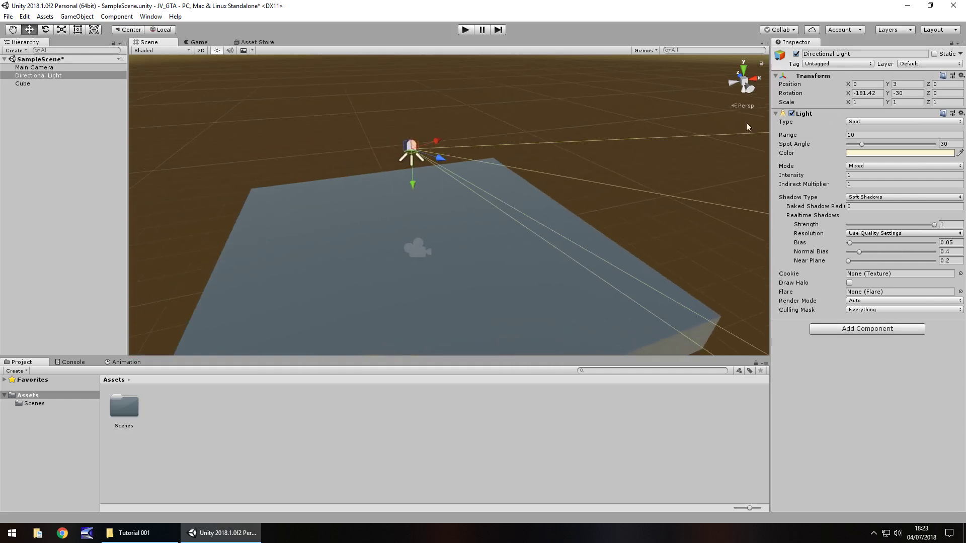
pyautogui.click(867, 93)
pyautogui.write('0')
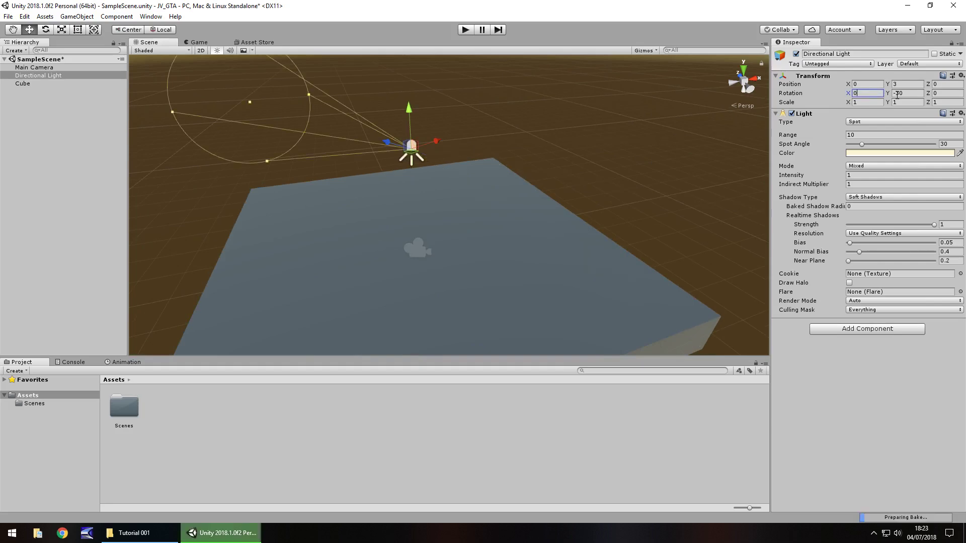
pyautogui.click(909, 93)
pyautogui.write('0')
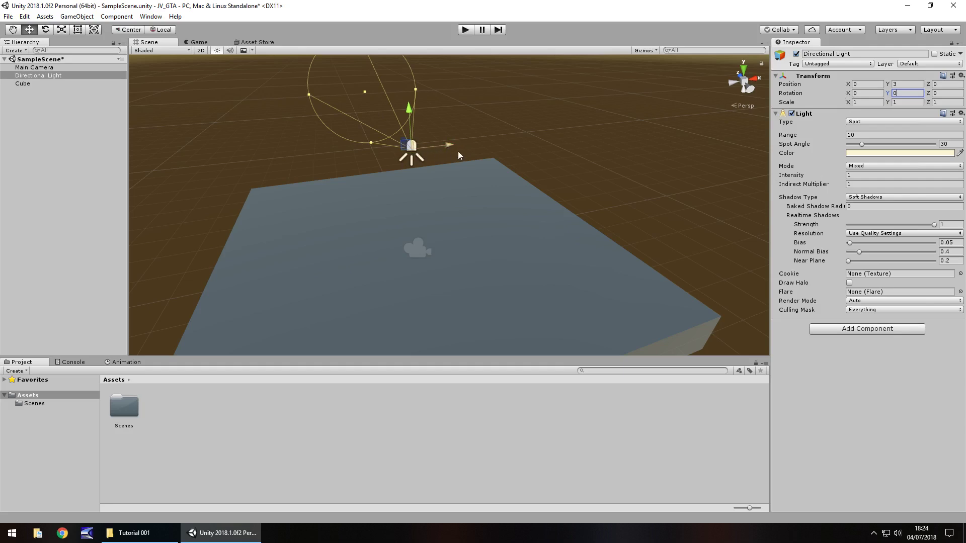
pyautogui.moveTo(848, 93); pyautogui.dragTo(95, 113)
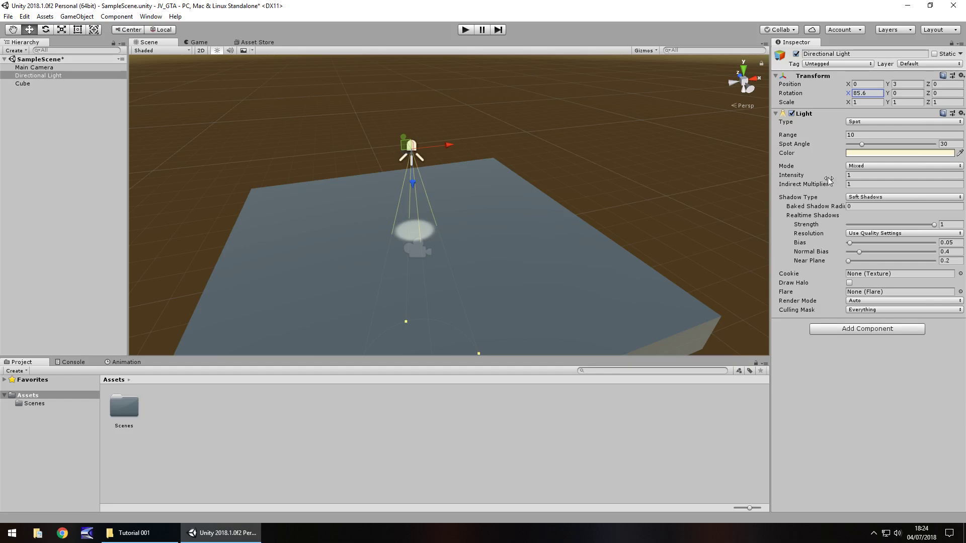
# Narrow the Spot Angle to 27 for a thin beam on the slab.
pyautogui.moveTo(876, 145); pyautogui.dragTo(965, 159)
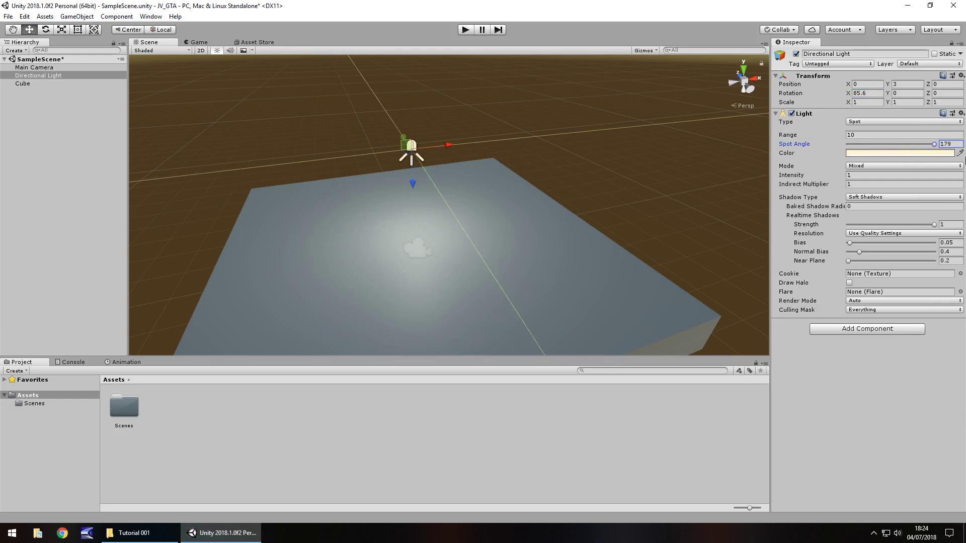
pyautogui.moveTo(505, 176); pyautogui.dragTo(393, 141, button='right')
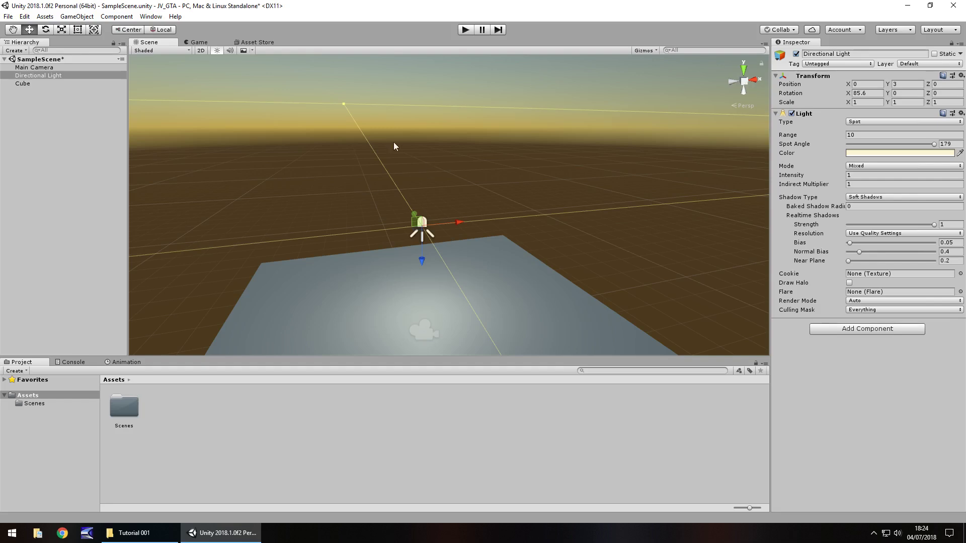
pyautogui.moveTo(935, 144); pyautogui.dragTo(864, 151)
# Switch the light back to Point and view the slab from above.
pyautogui.click(867, 122)
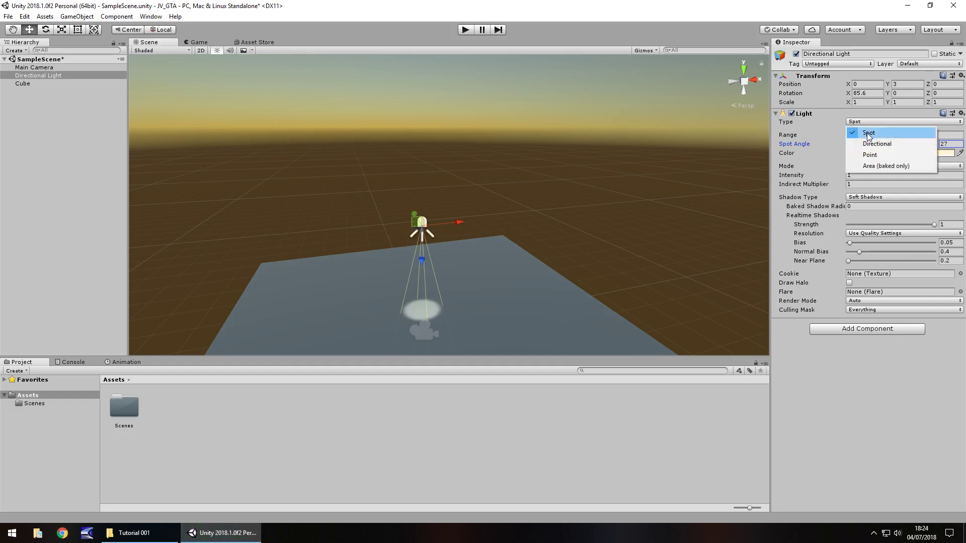
pyautogui.click(872, 156)
pyautogui.keyDown('alt'); pyautogui.moveTo(572, 181); pyautogui.dragTo(553, 235); pyautogui.keyUp('alt')
pyautogui.moveTo(554, 235); pyautogui.dragTo(490, 192, button='middle')
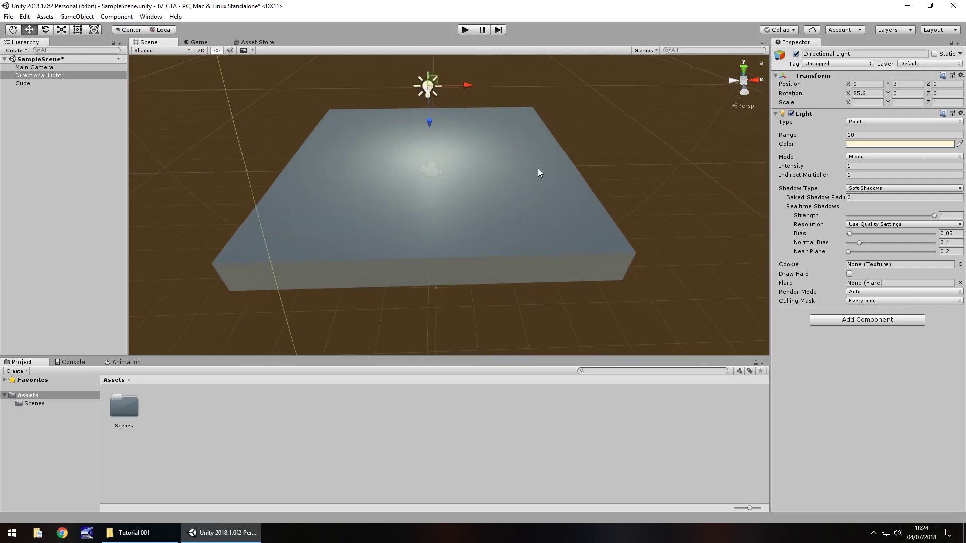